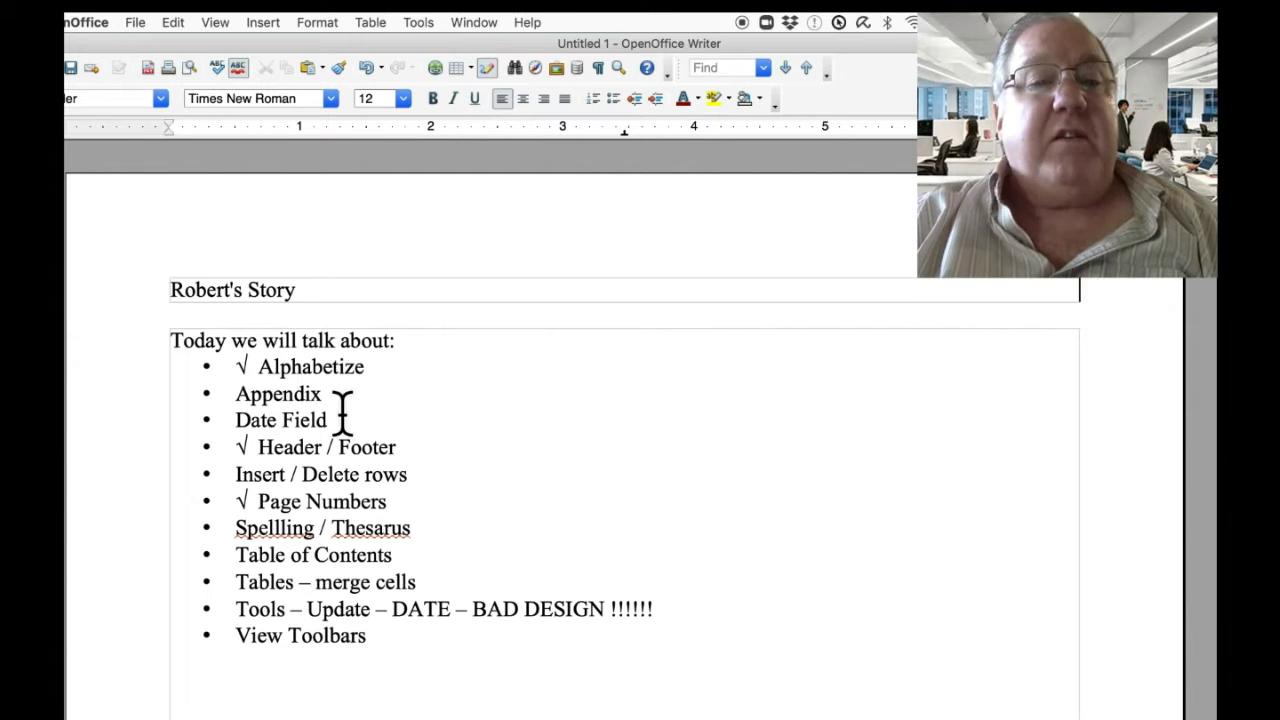
Insert a date field at the right end of the document header.
click(318, 23)
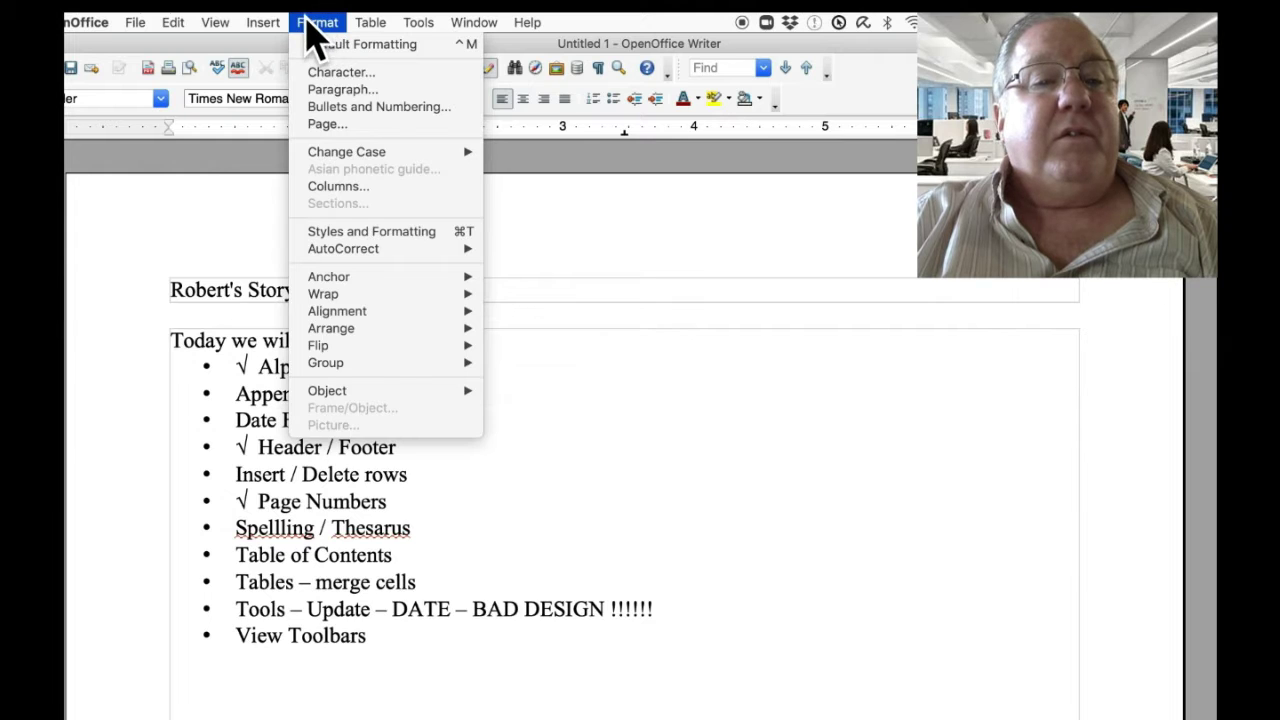
mouse_move(265, 28)
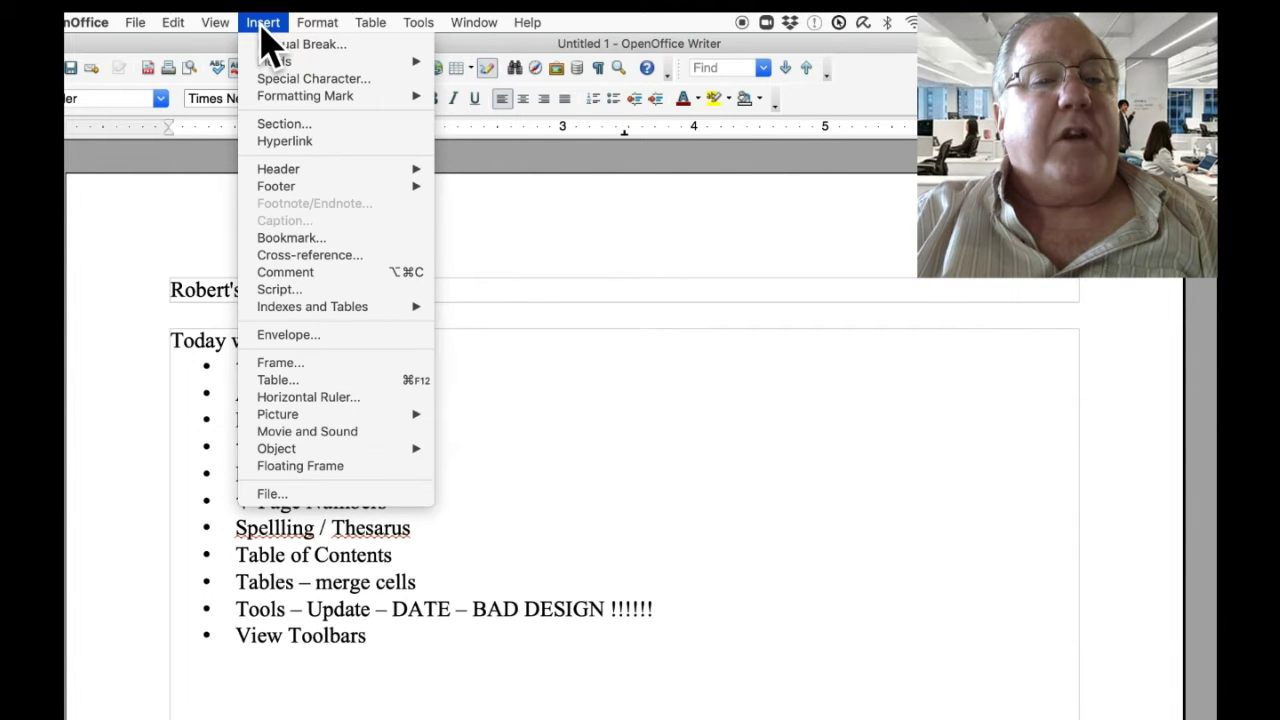
mouse_move(281, 65)
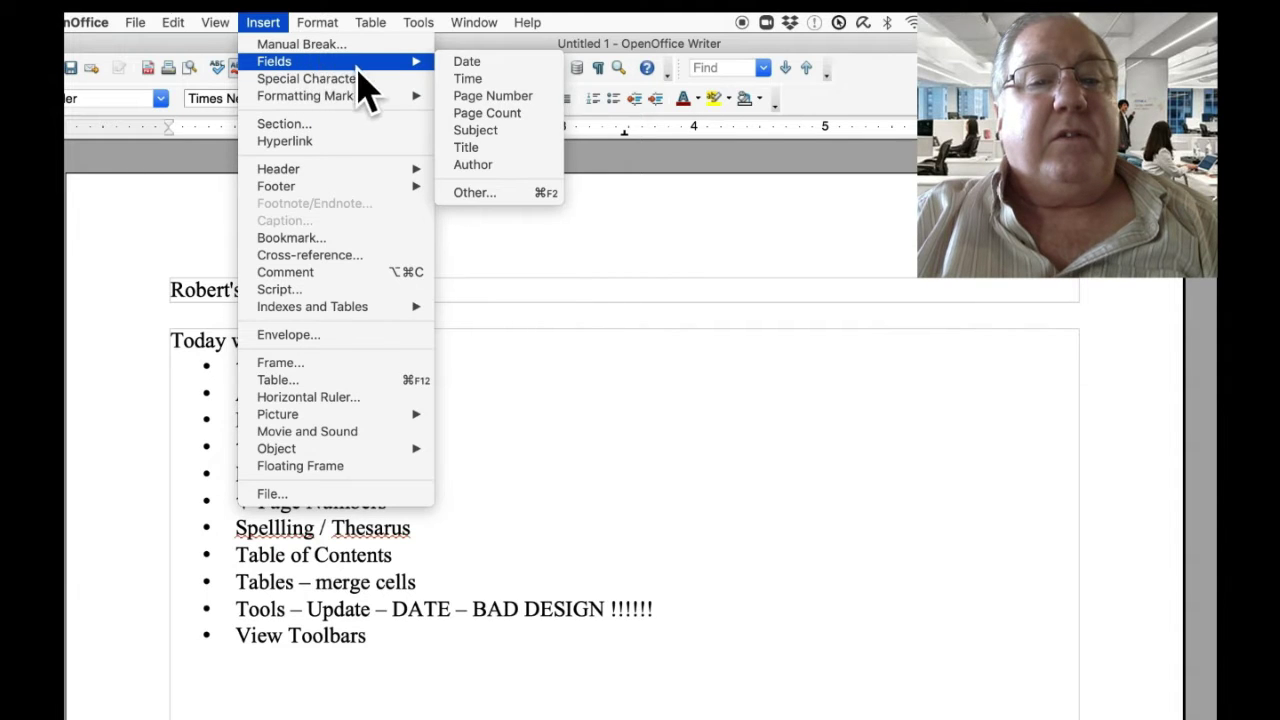
mouse_move(410, 63)
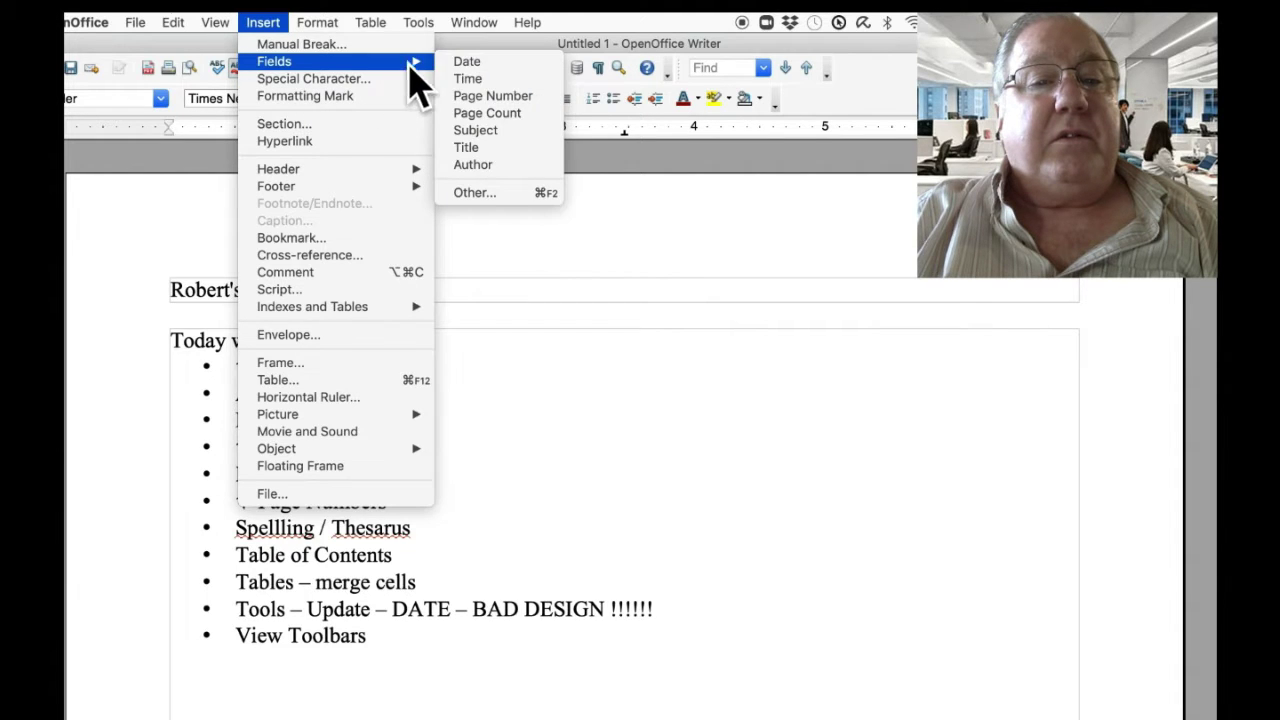
click(479, 62)
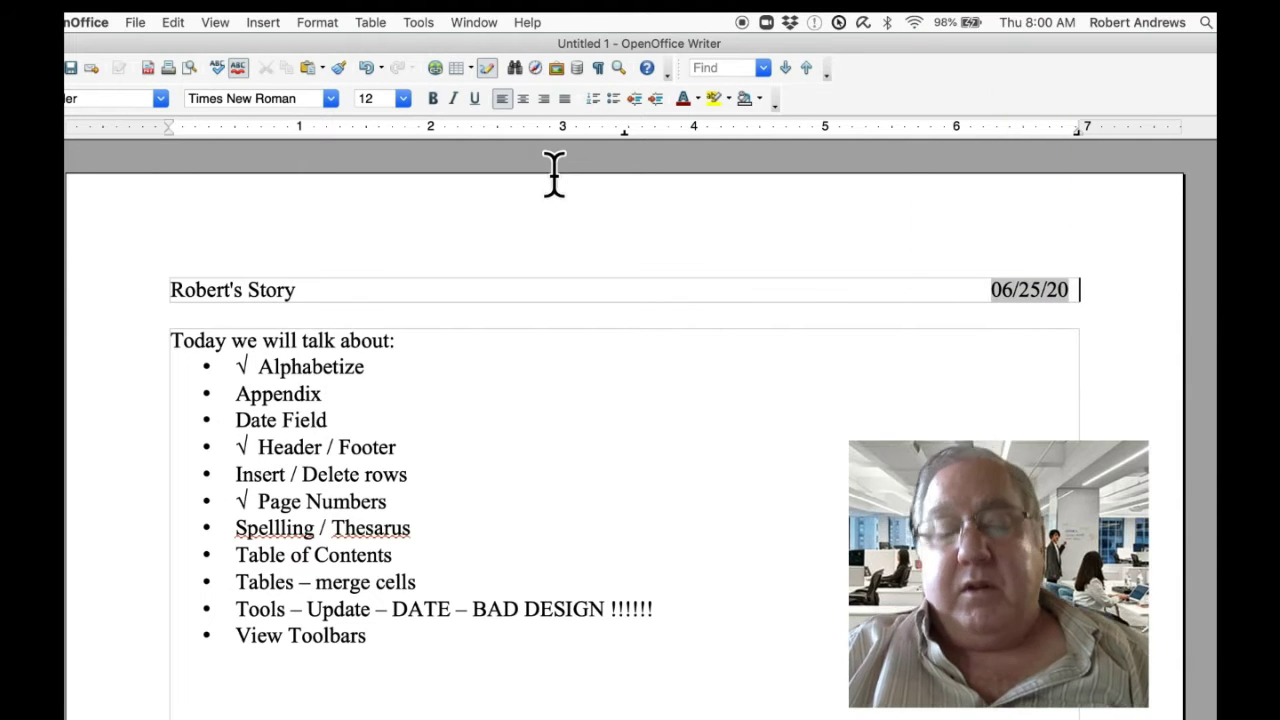
Insert a time field after the date in the header.
click(263, 22)
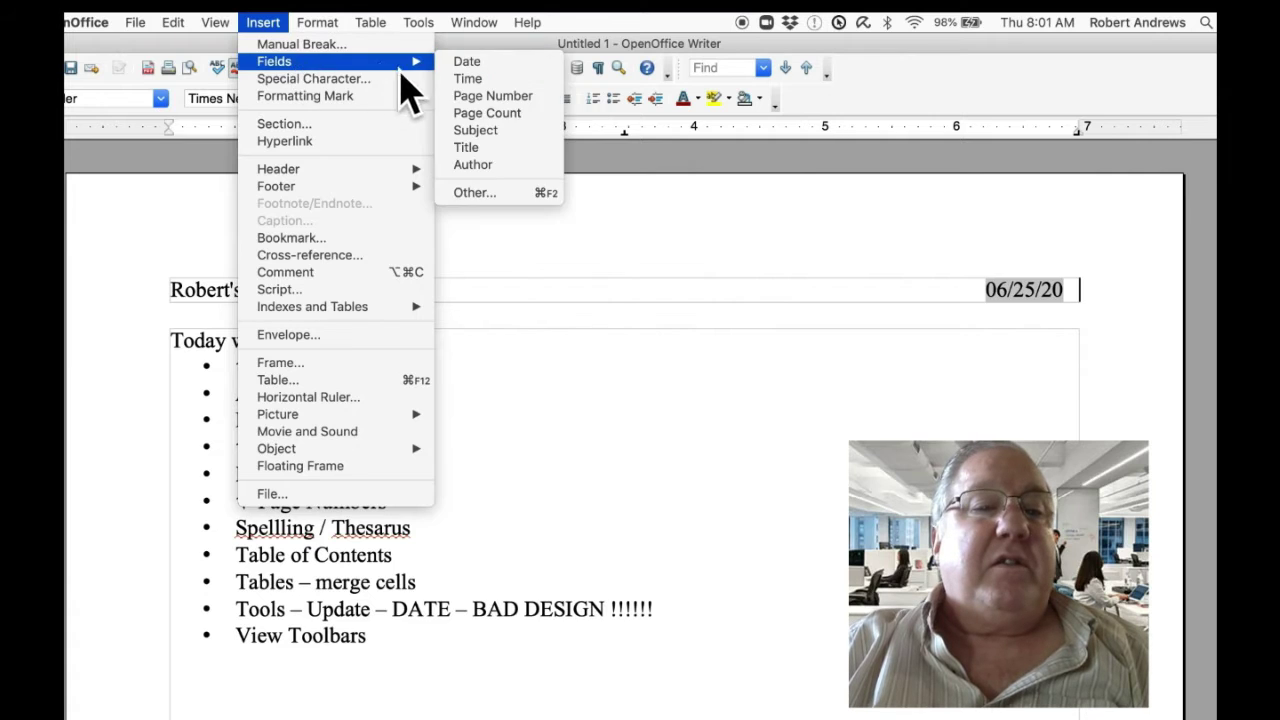
mouse_move(410, 62)
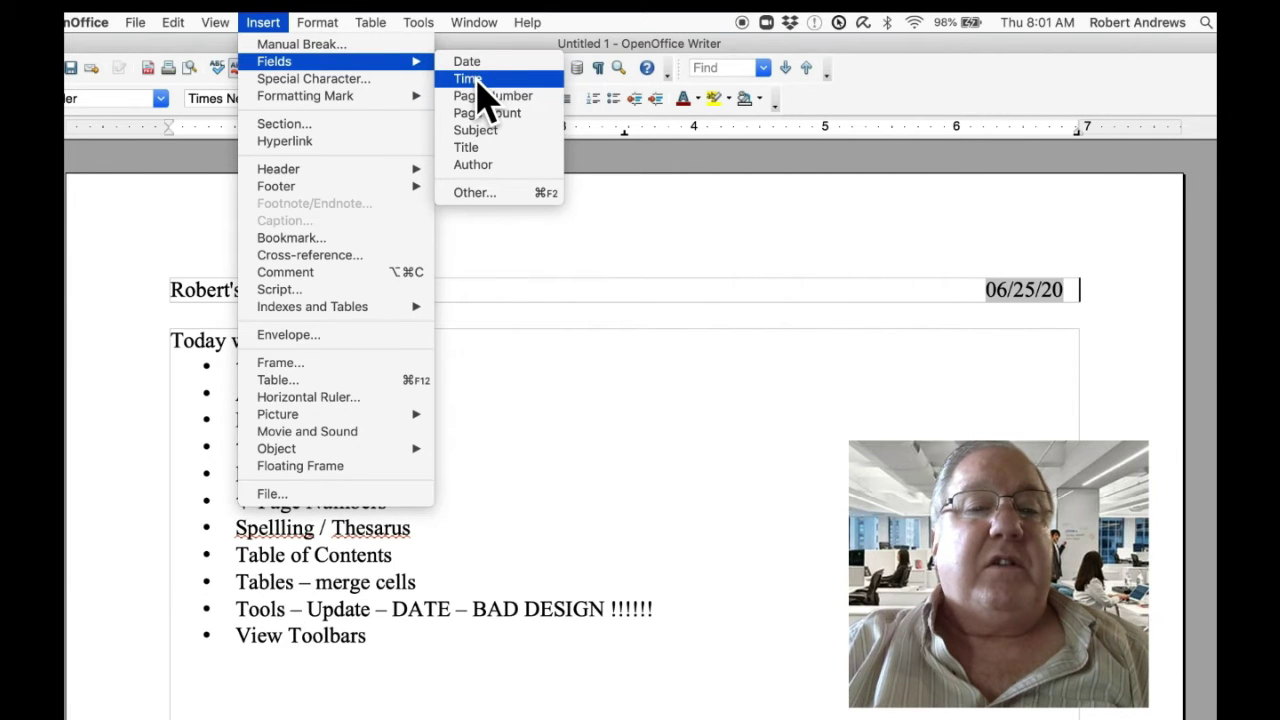
click(478, 80)
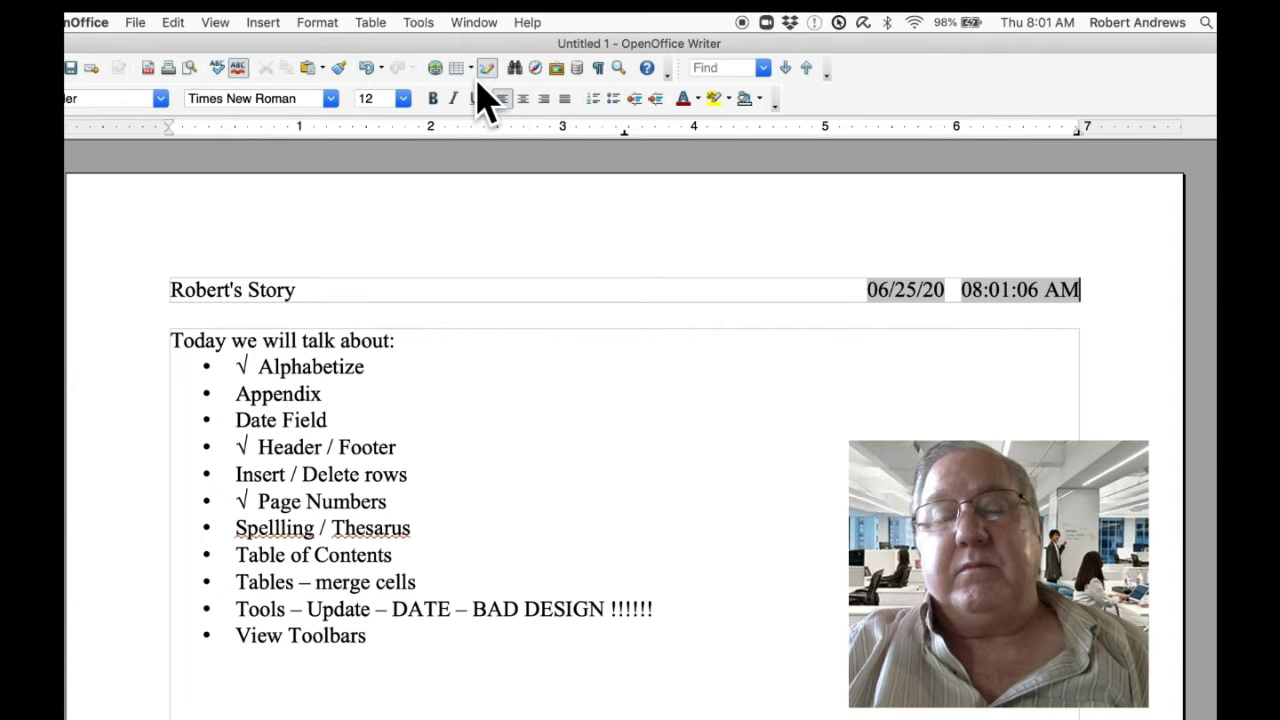
Change the header's time field to the 01:37 PM format, without seconds.
right_click(1017, 290)
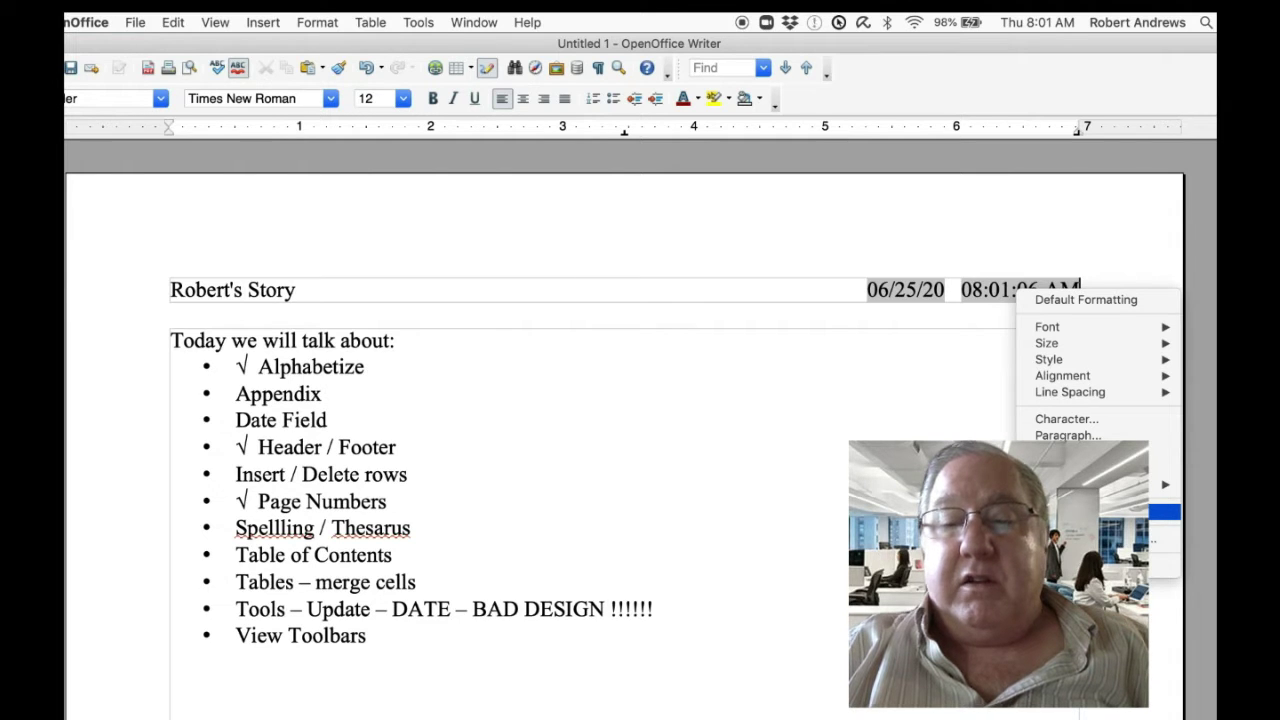
click(1090, 512)
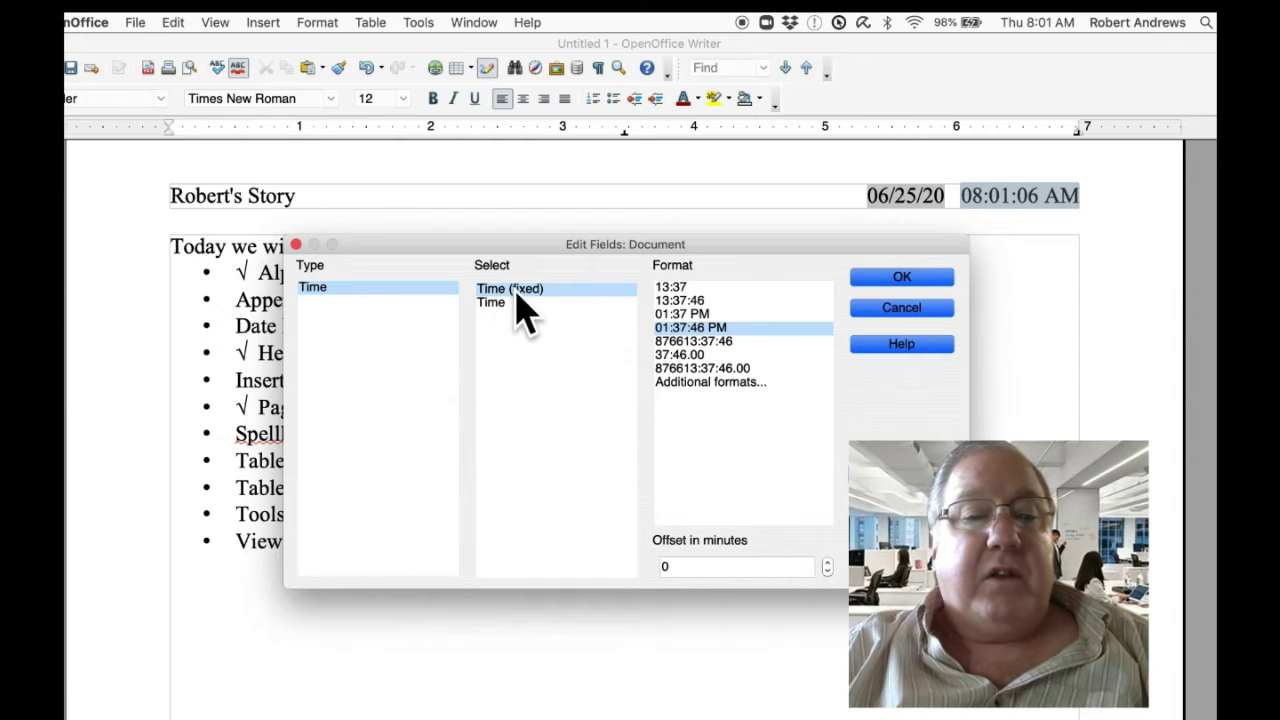
click(697, 314)
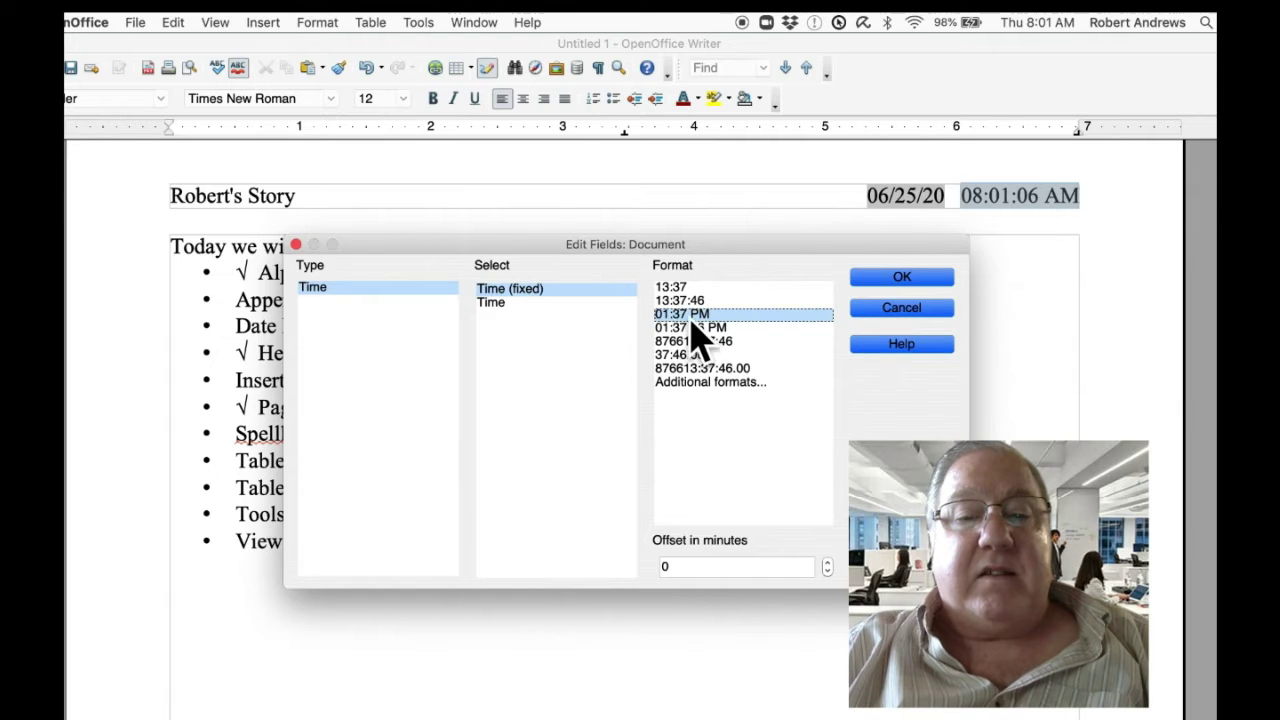
click(906, 278)
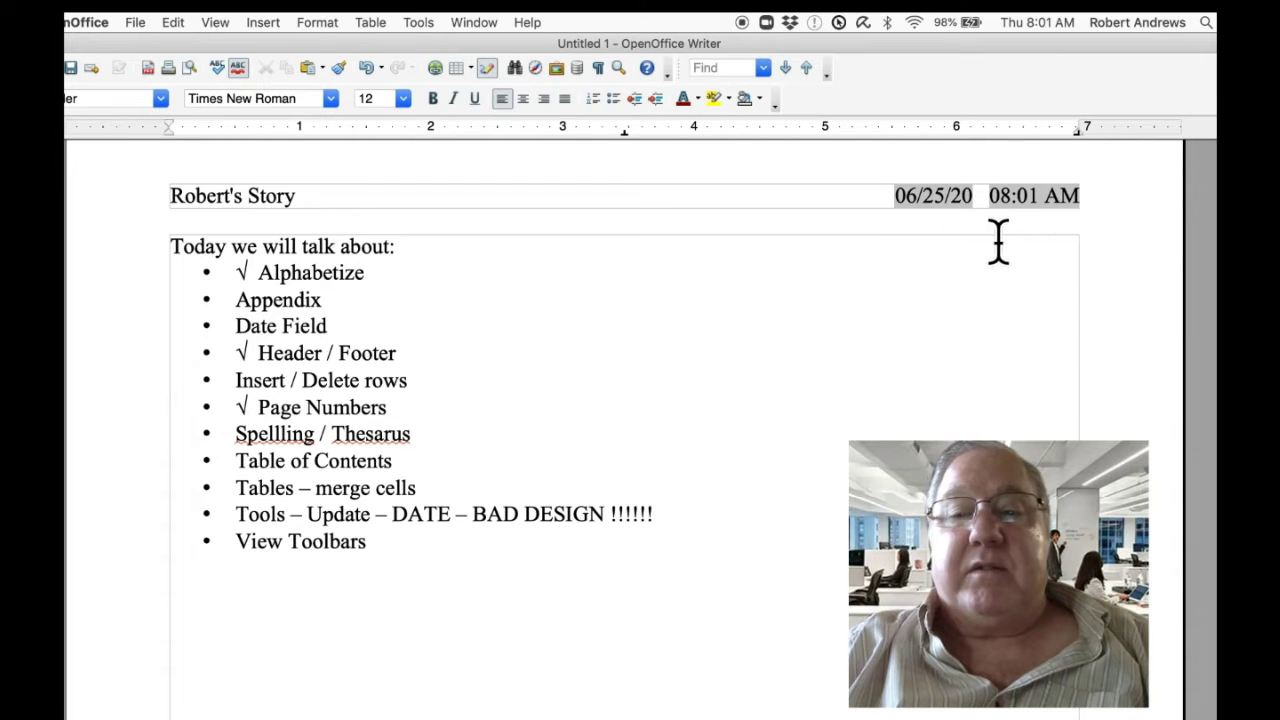
Change the header's date field to the long format "December 31, 1999".
right_click(930, 198)
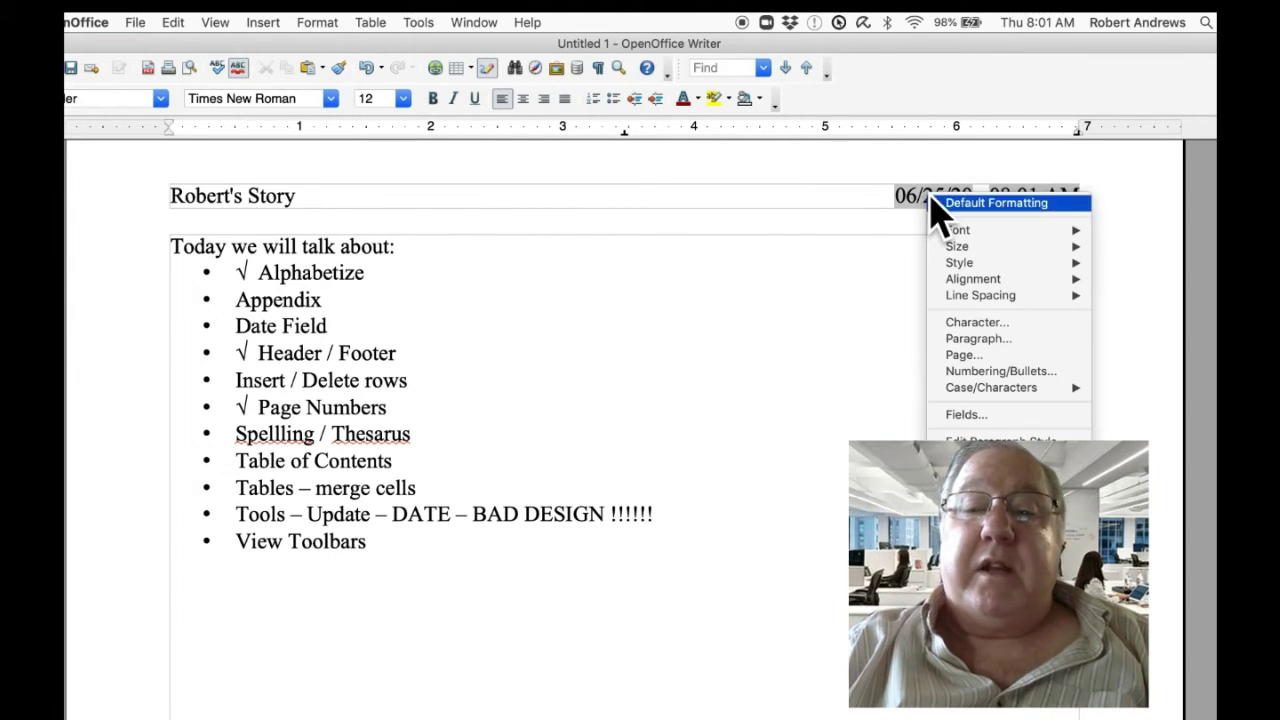
click(972, 418)
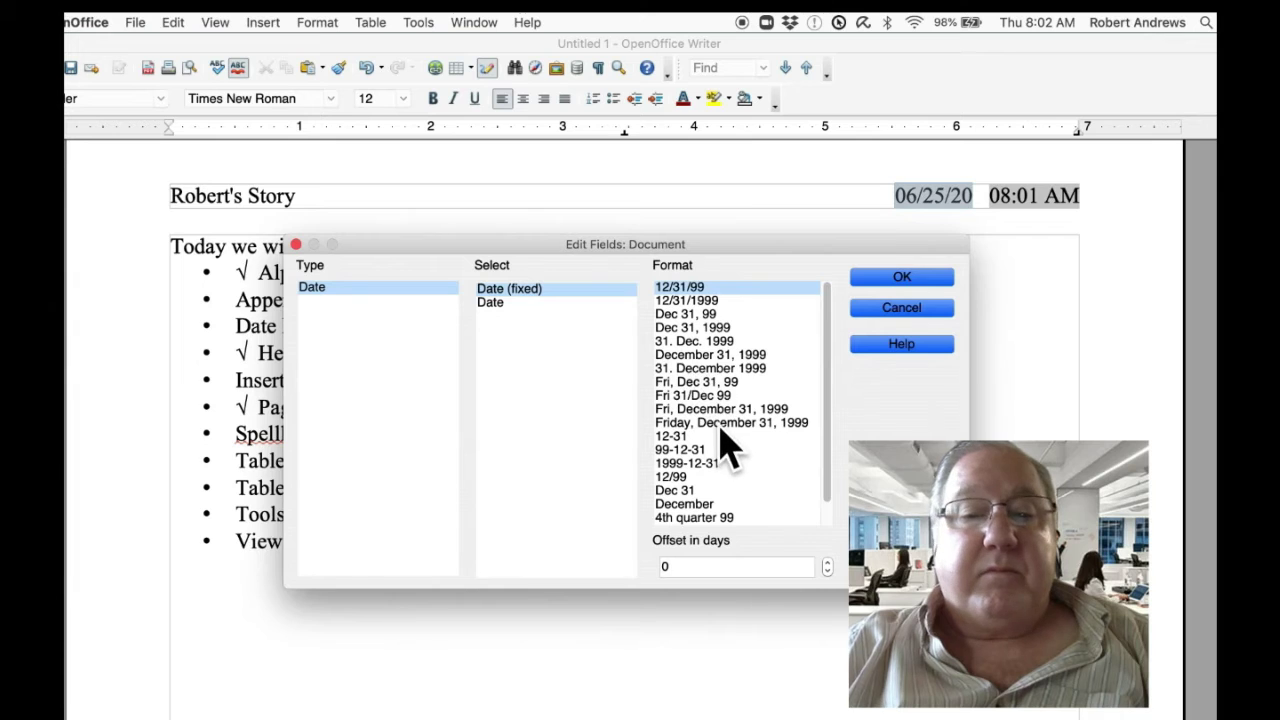
click(700, 355)
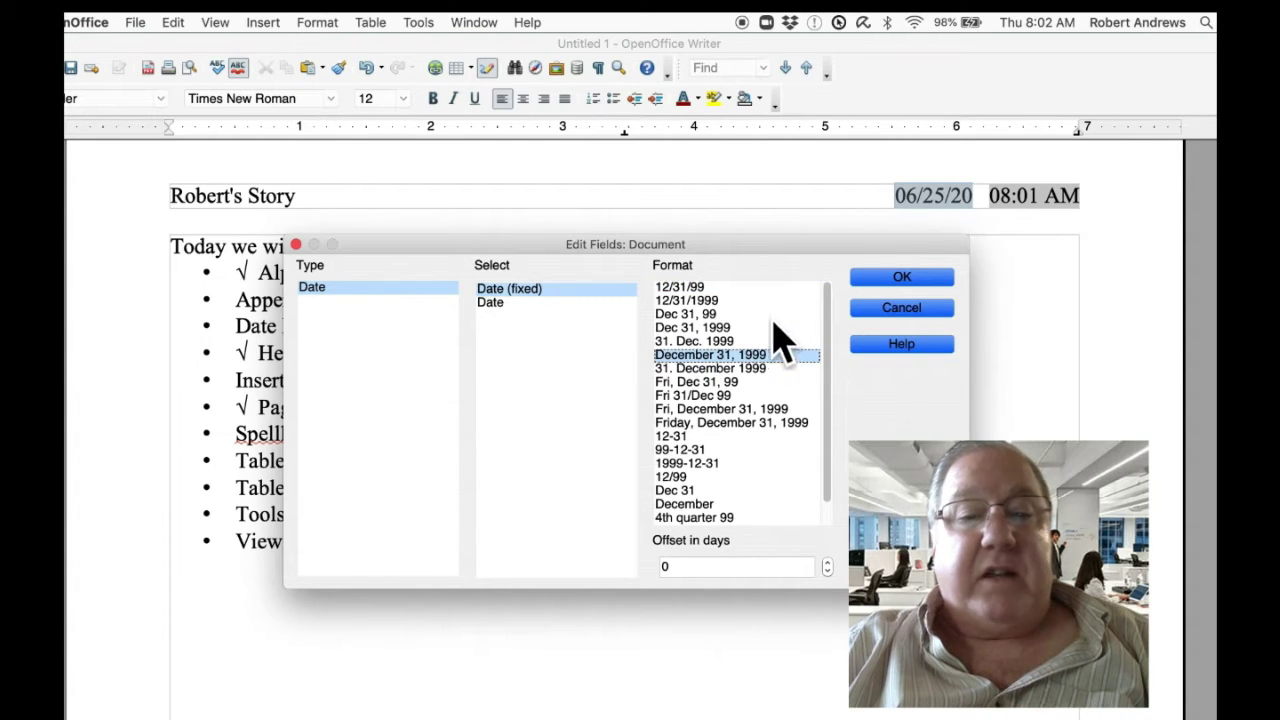
click(885, 280)
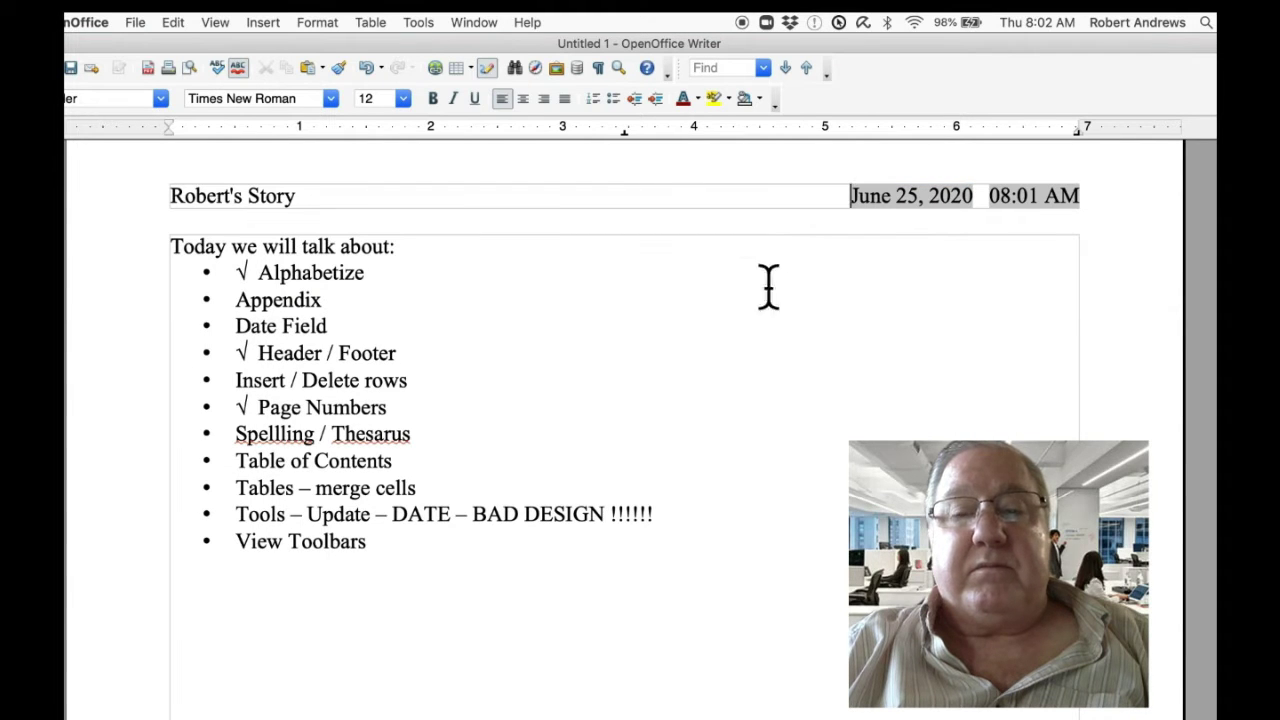
Switch the header's time field from Time (fixed) to the updating Time option.
drag(658, 516, 391, 518)
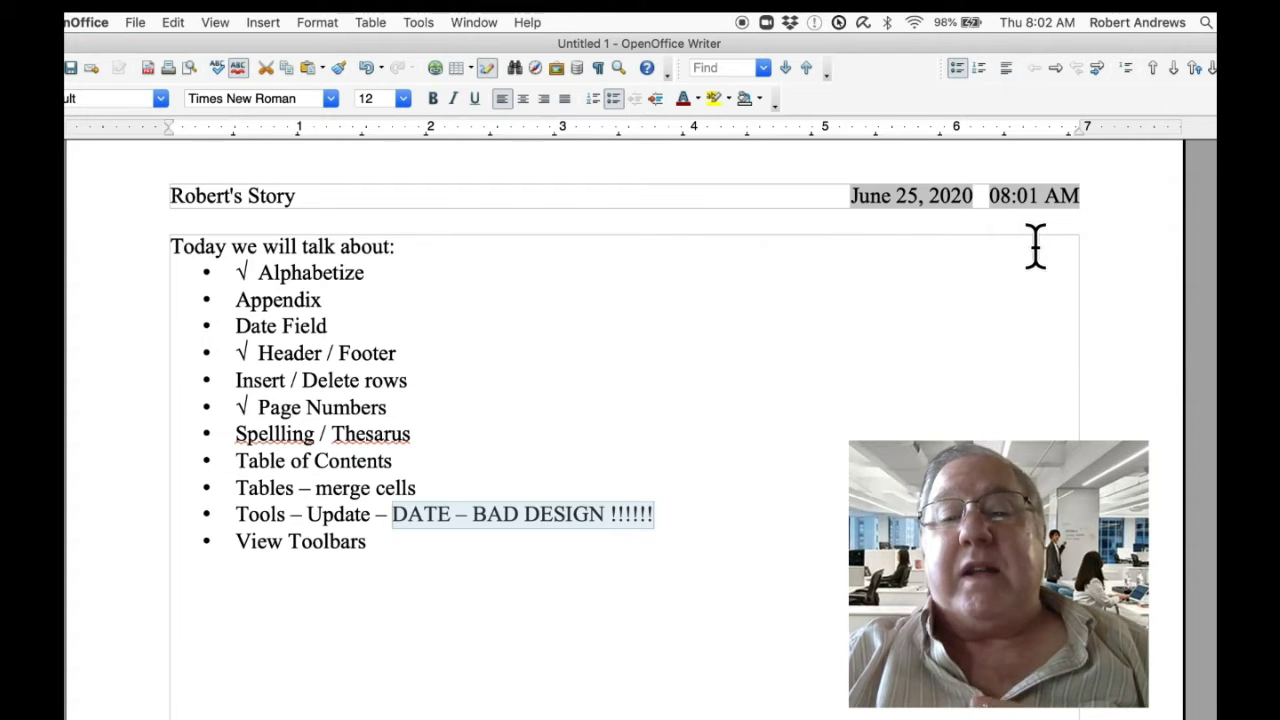
right_click(1027, 195)
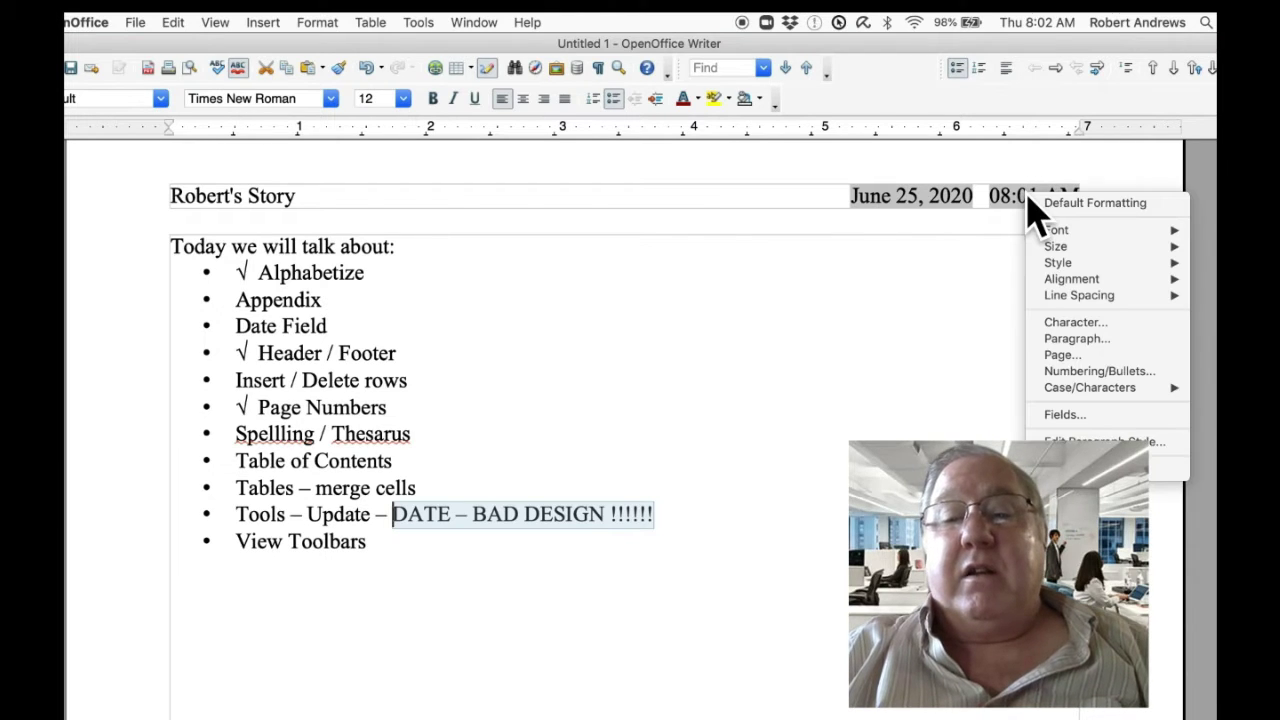
click(1092, 427)
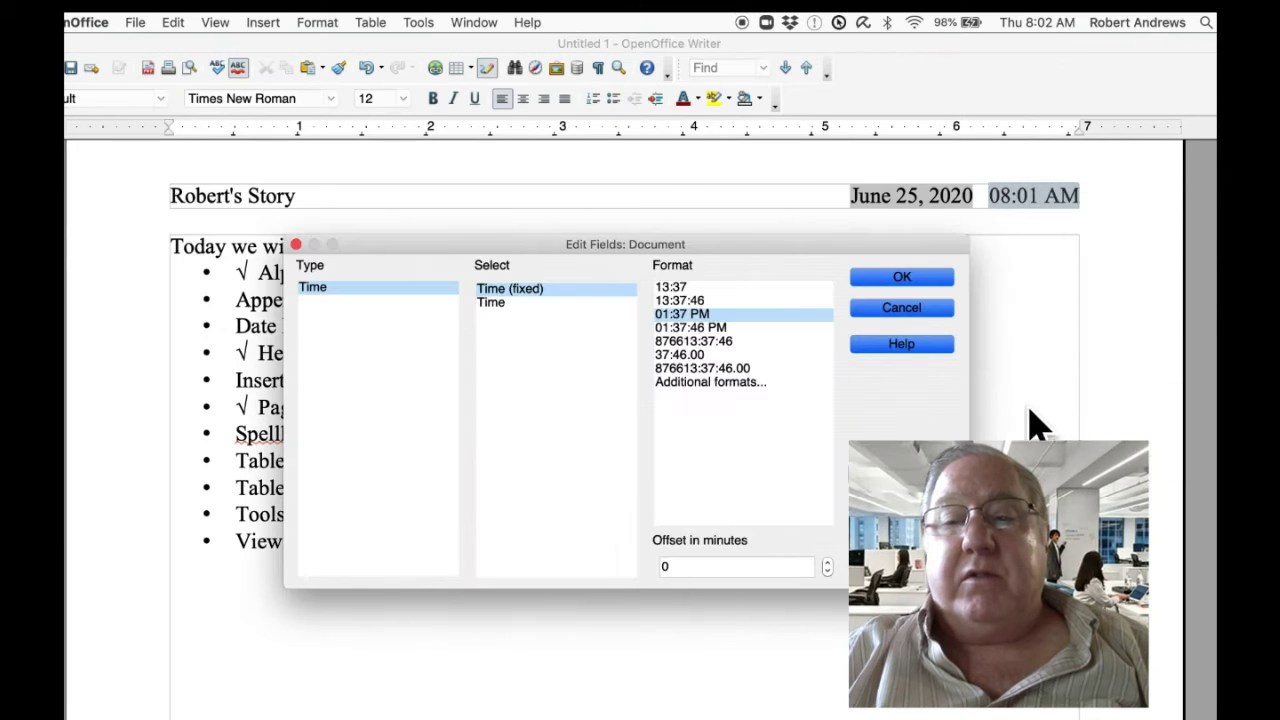
click(492, 304)
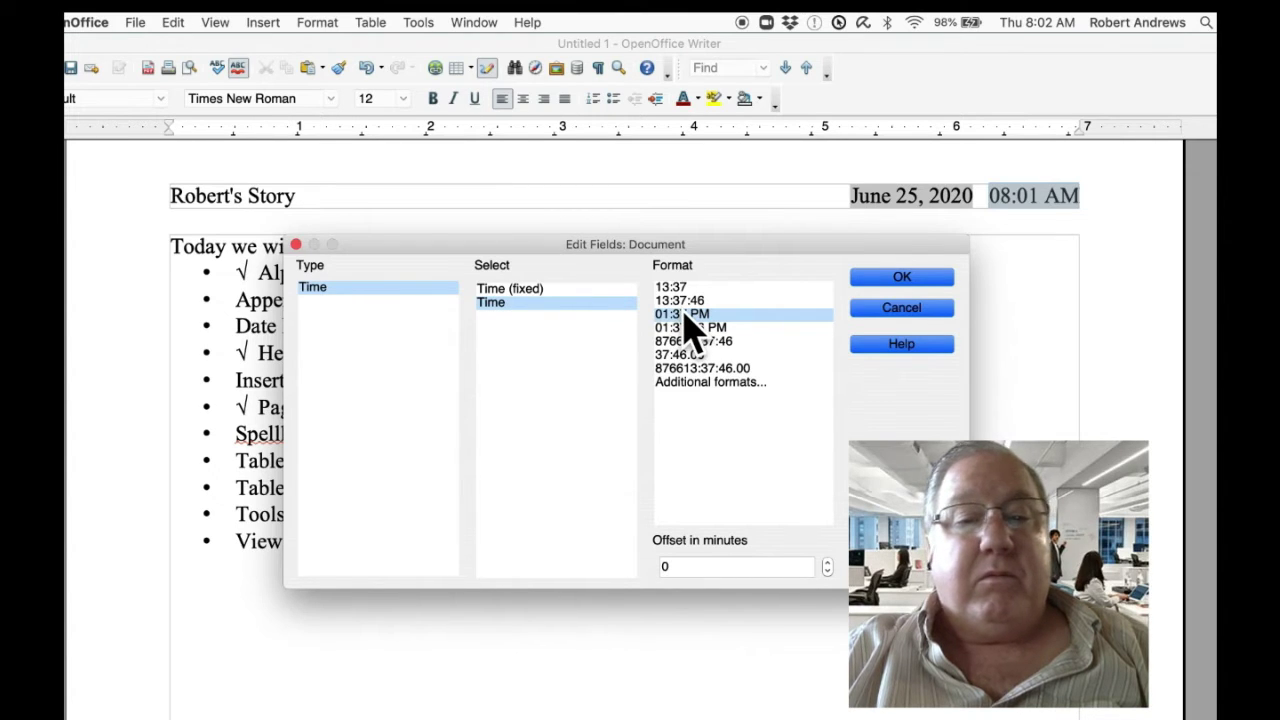
click(915, 277)
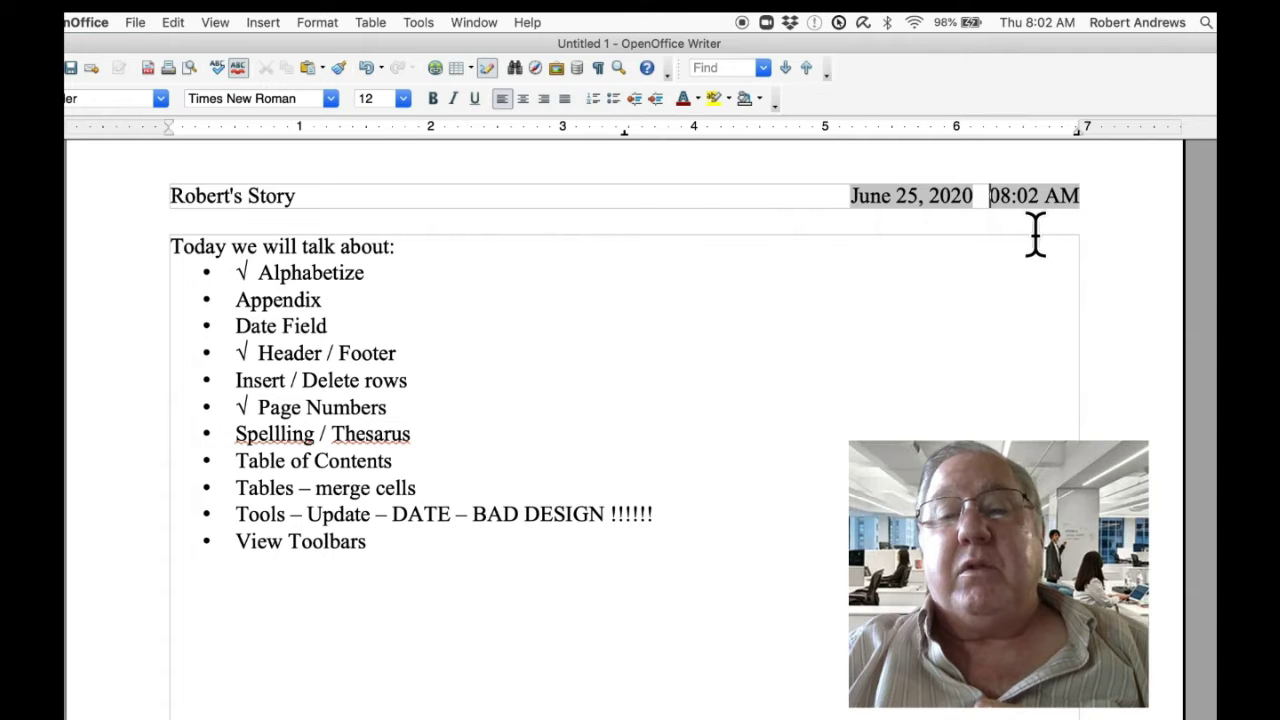
click(1012, 273)
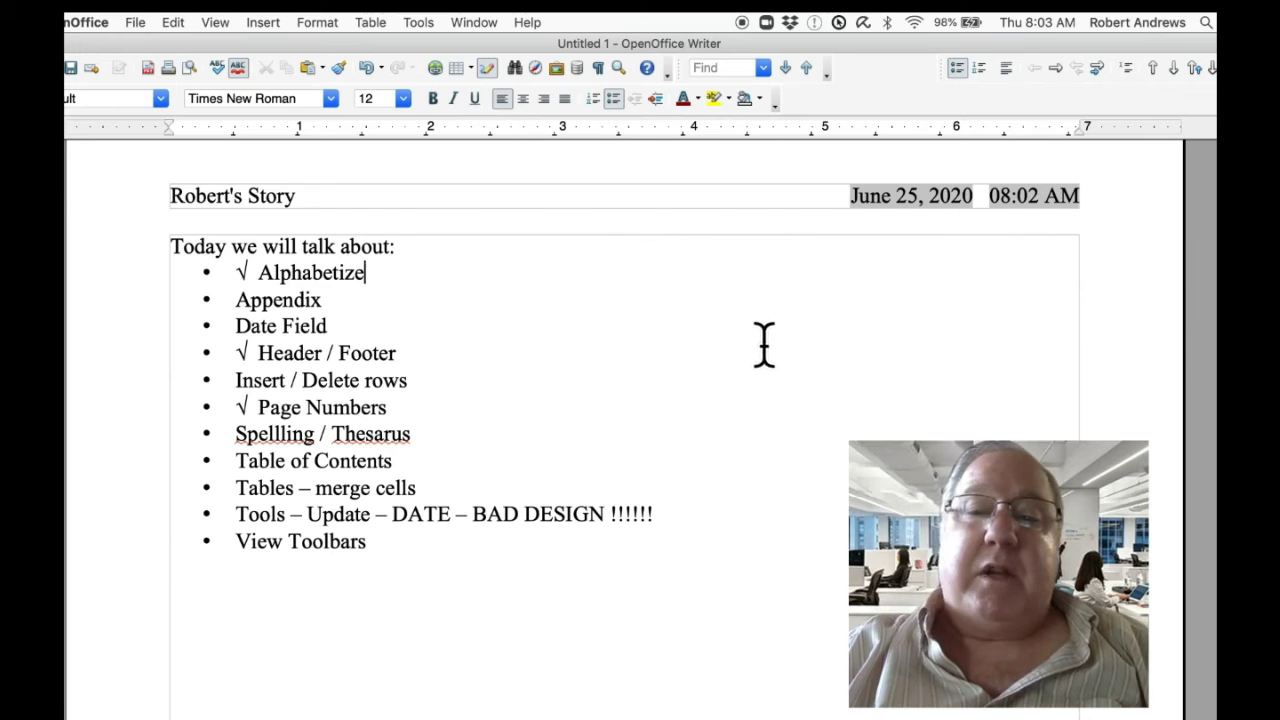
Append "- check this later" to the Tools – Update bullet and put a √ before the Date Field bullet.
click(228, 515)
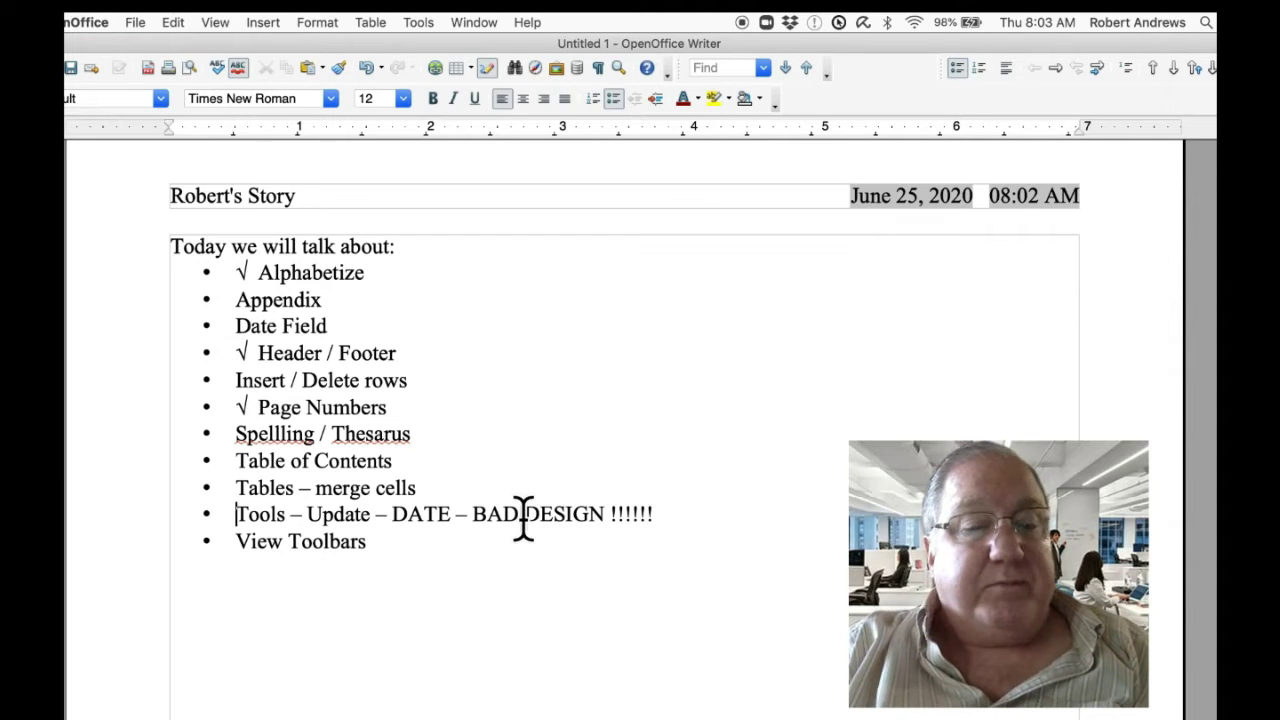
key(End)
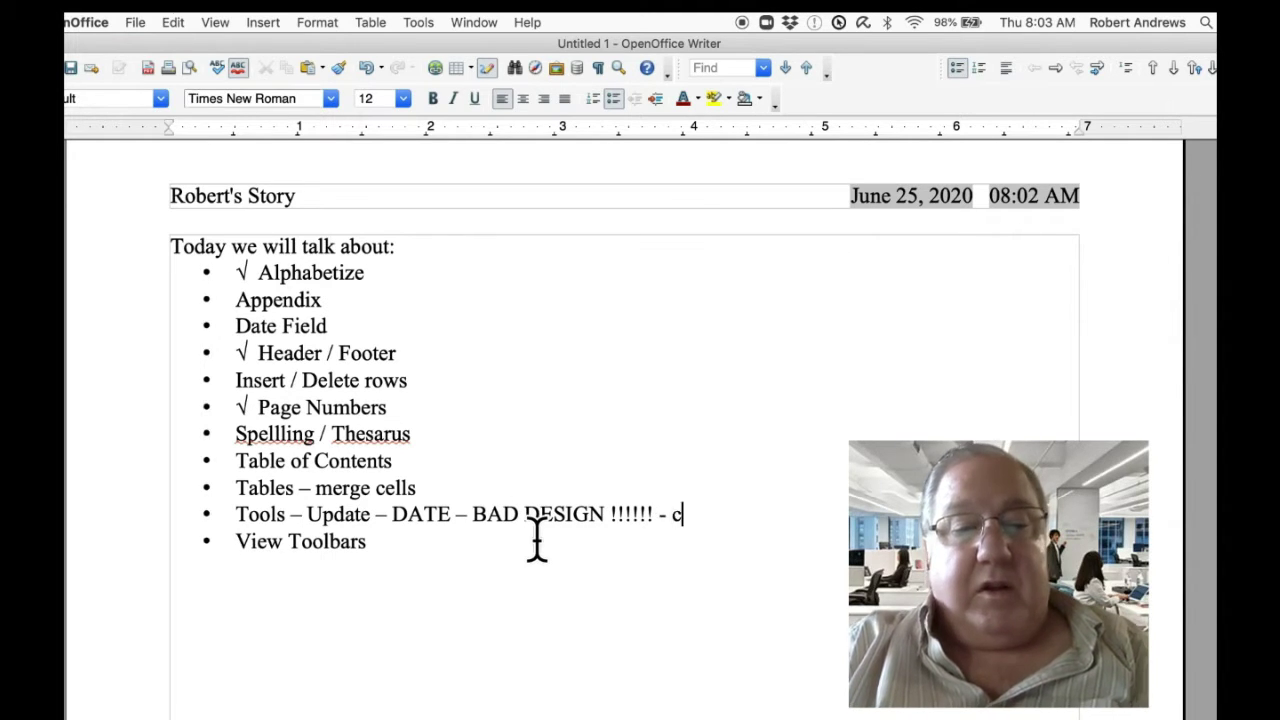
text(- check this later)
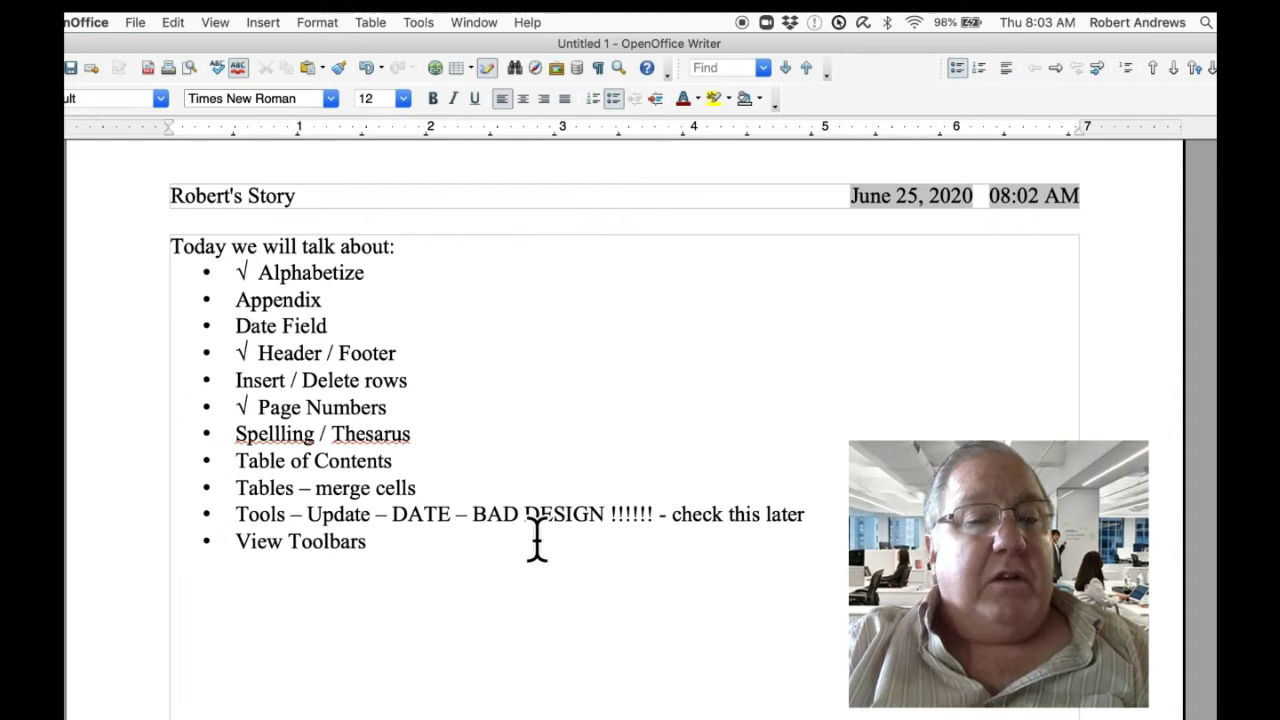
text(√)
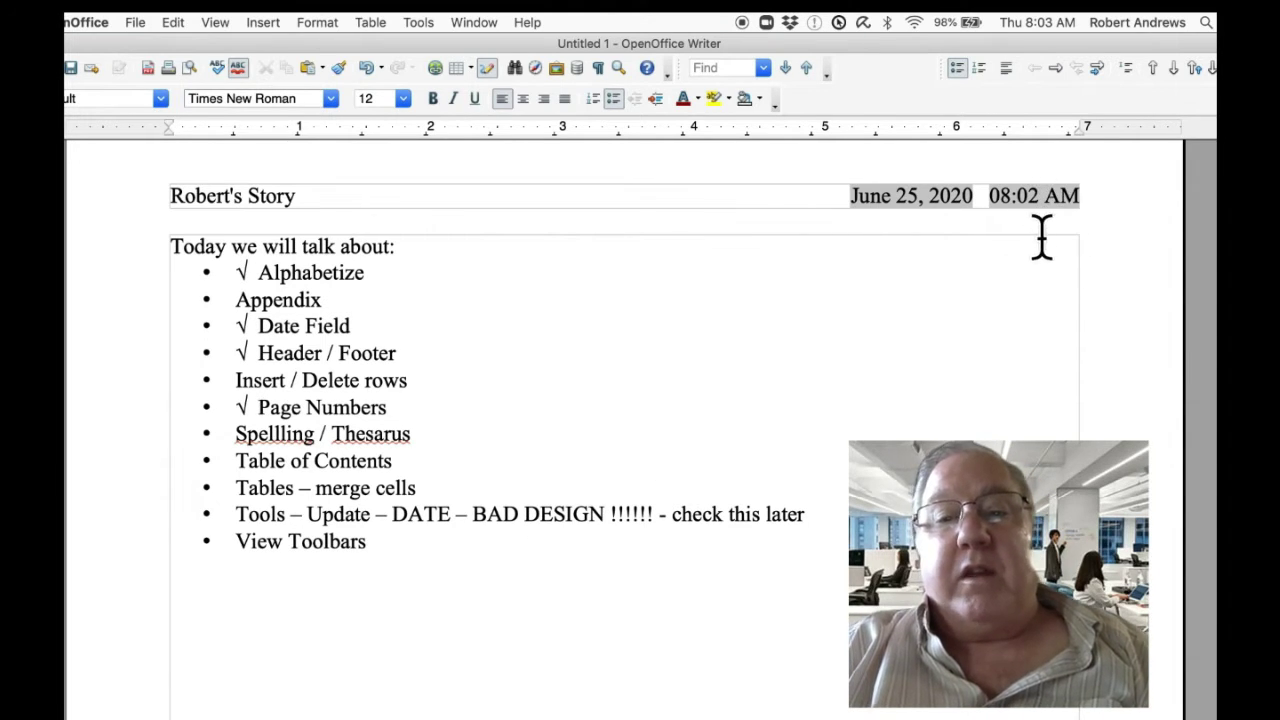
Start opening an existing file from the Untitled 1 document and switch the file browser to the Desktop folder.
click(417, 594)
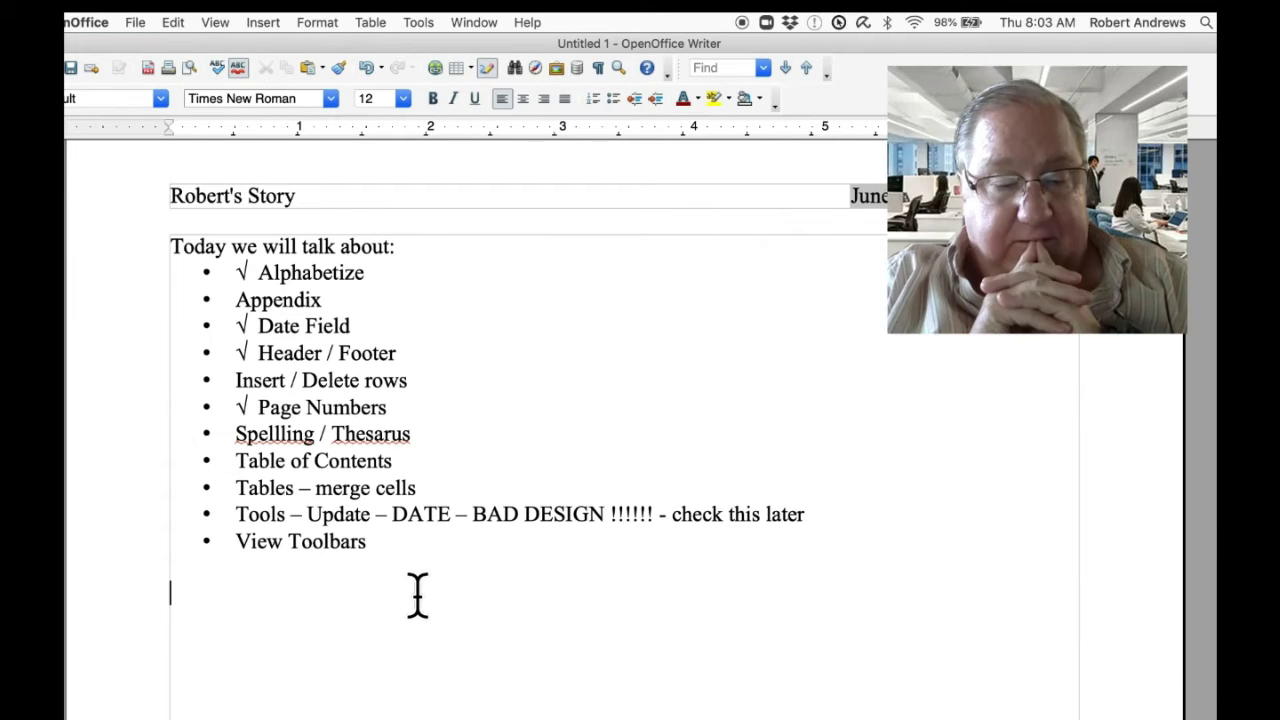
click(139, 22)
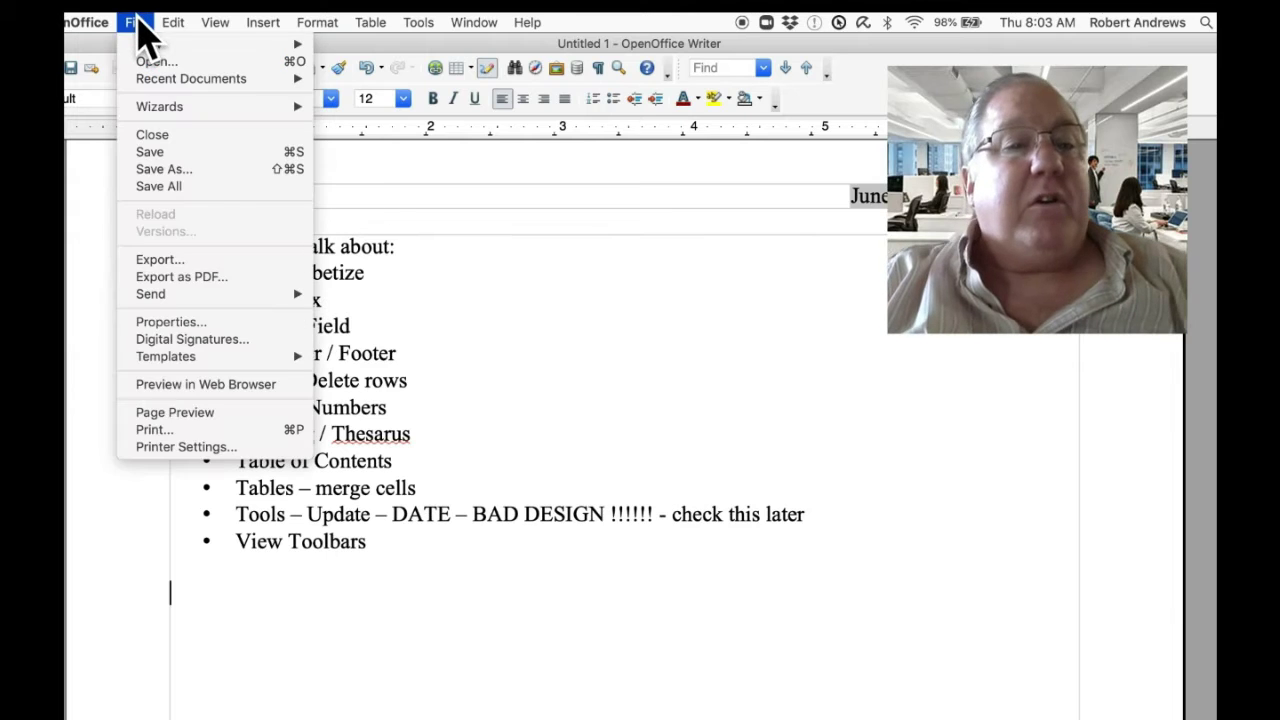
mouse_move(157, 46)
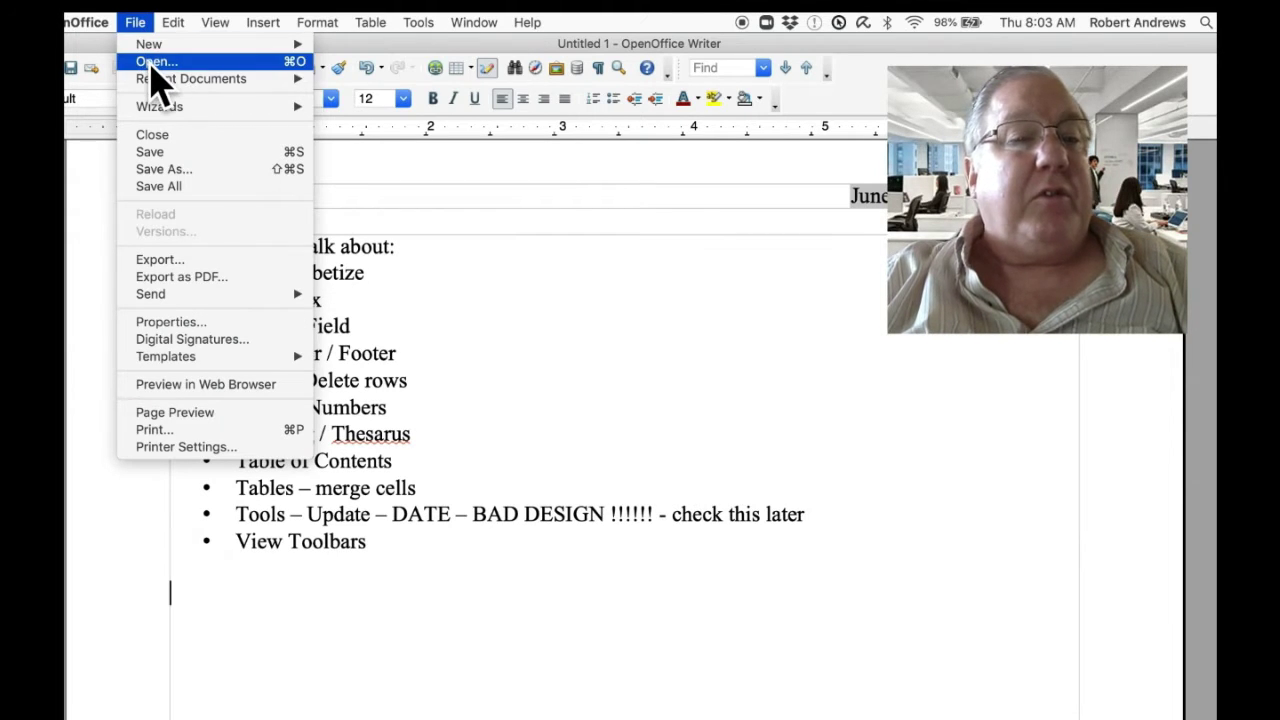
click(151, 64)
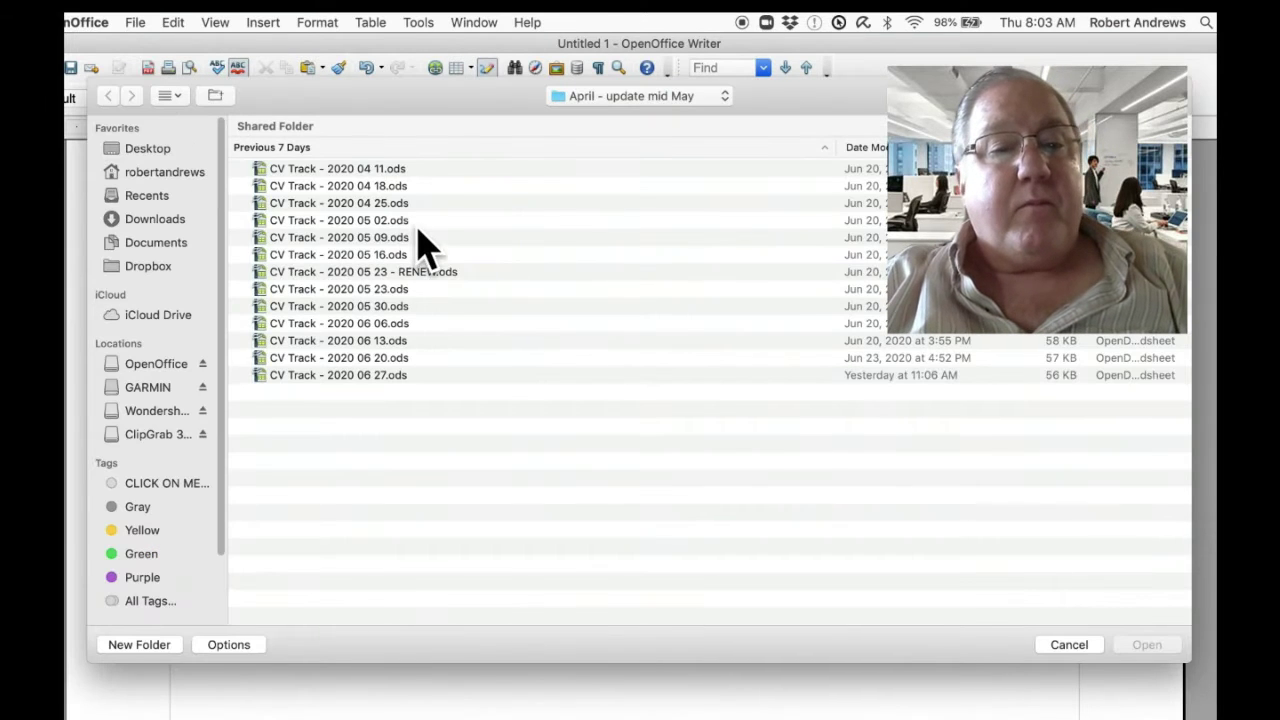
click(620, 100)
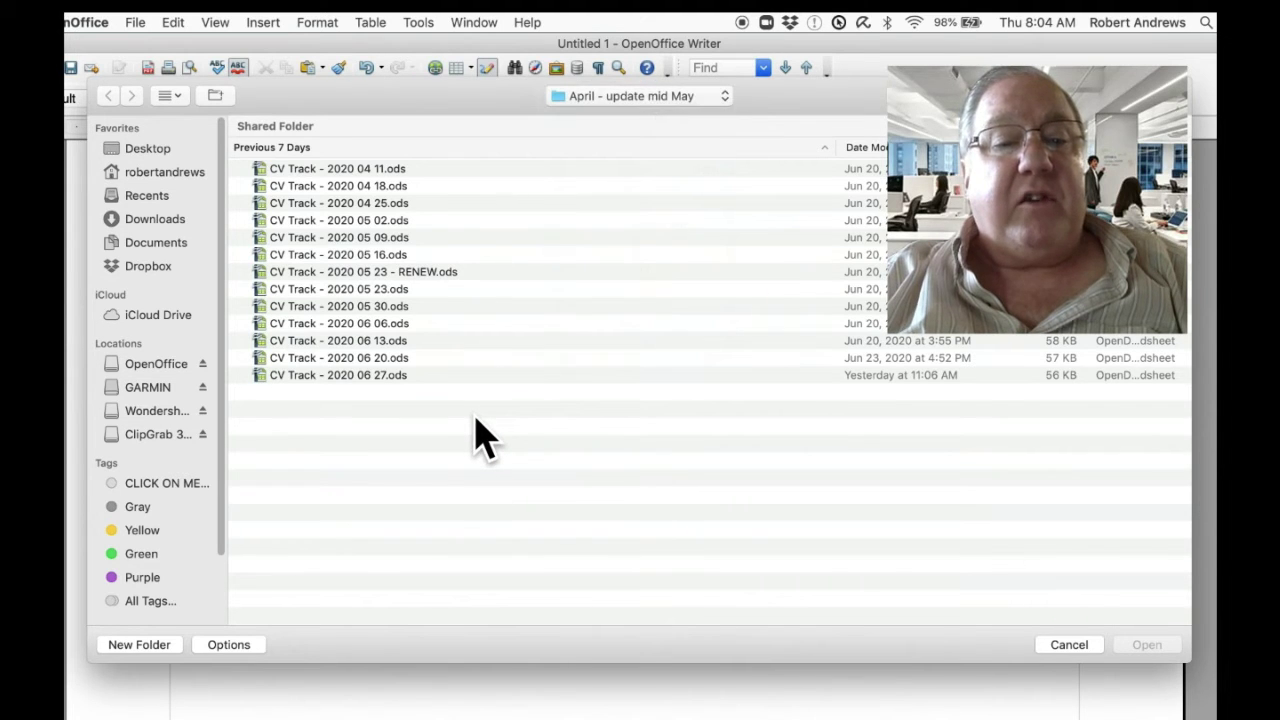
click(632, 100)
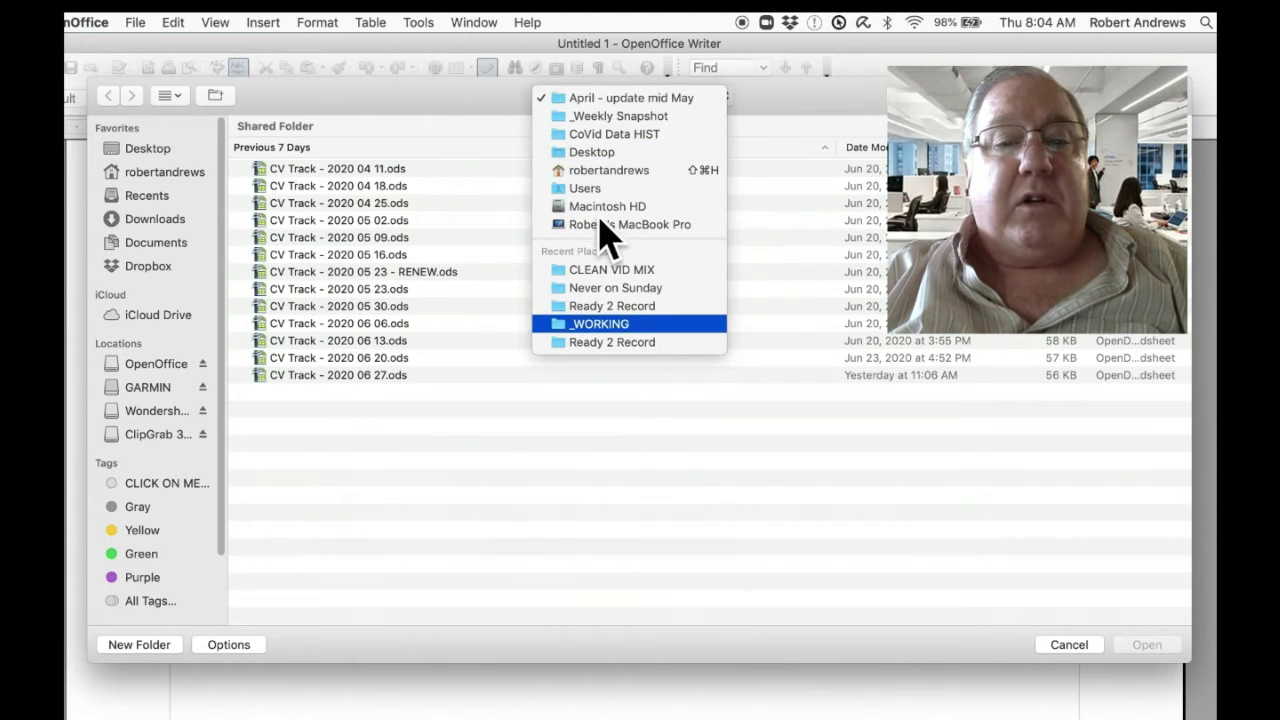
key(Escape)
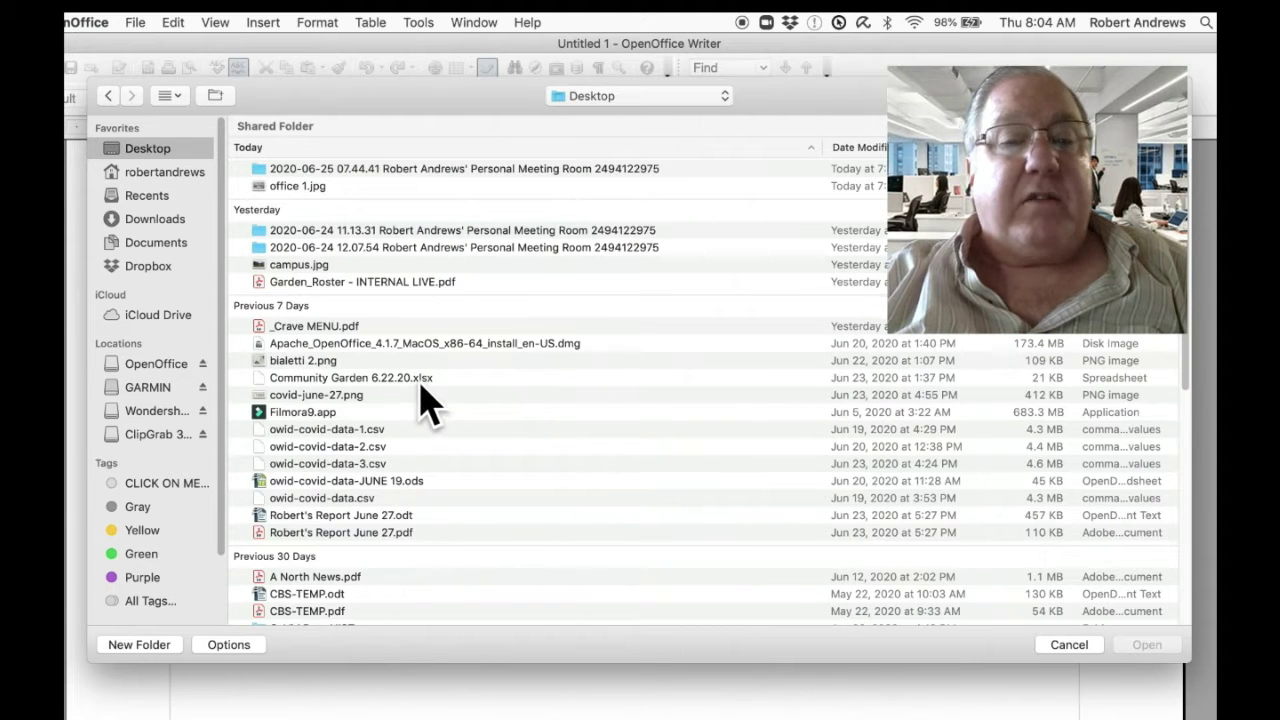
Look through the files in the Desktop folder and check its parent folders and recent places.
scroll(397, 430, down, 2)
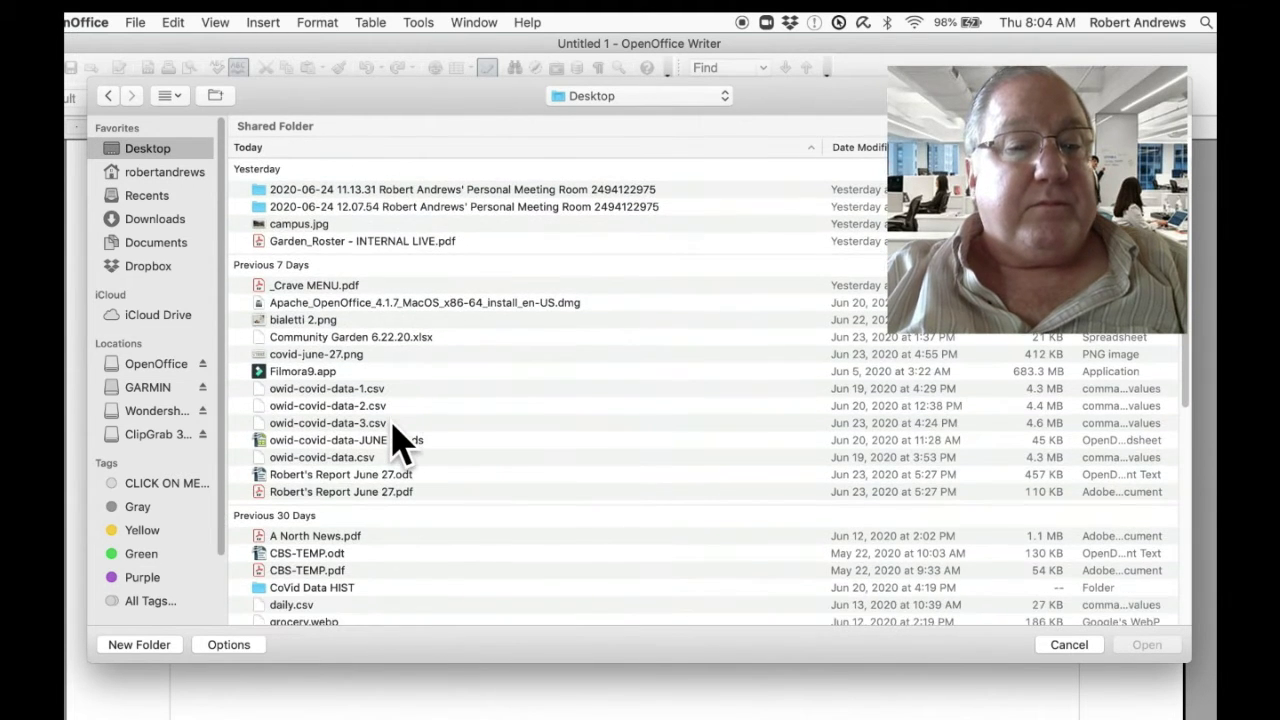
scroll(480, 373, down, 2)
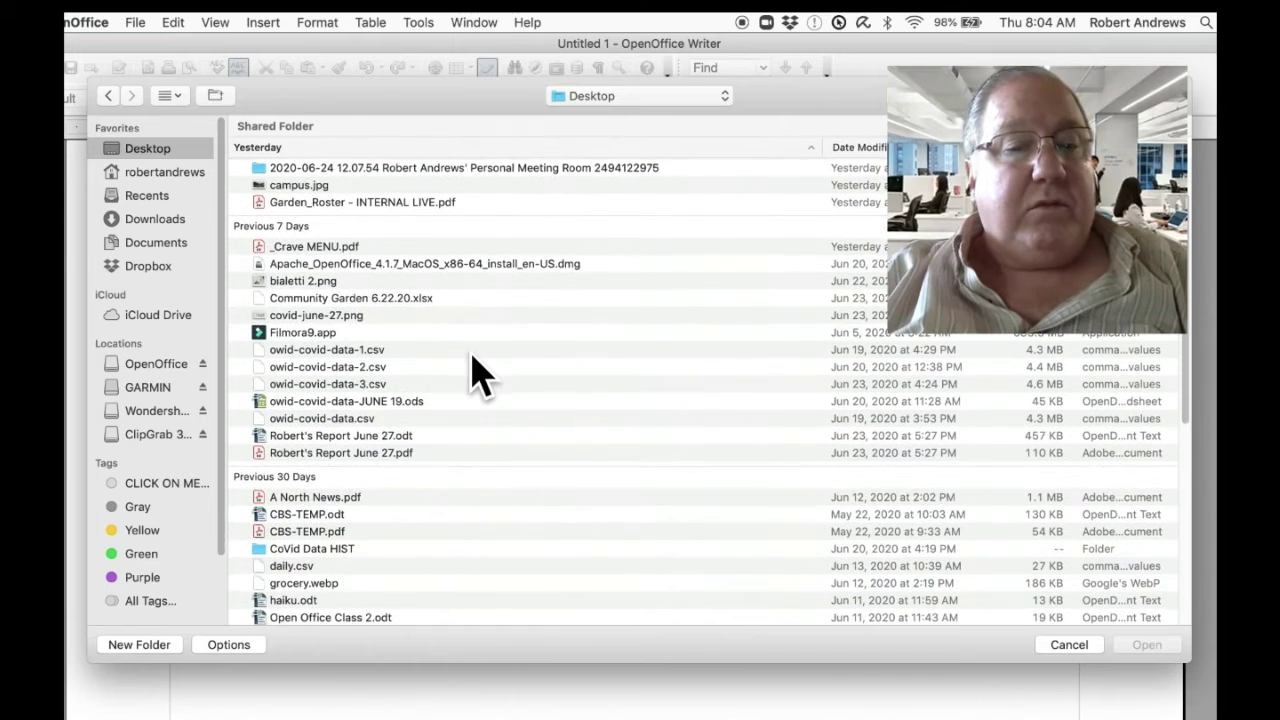
scroll(480, 373, down, 3)
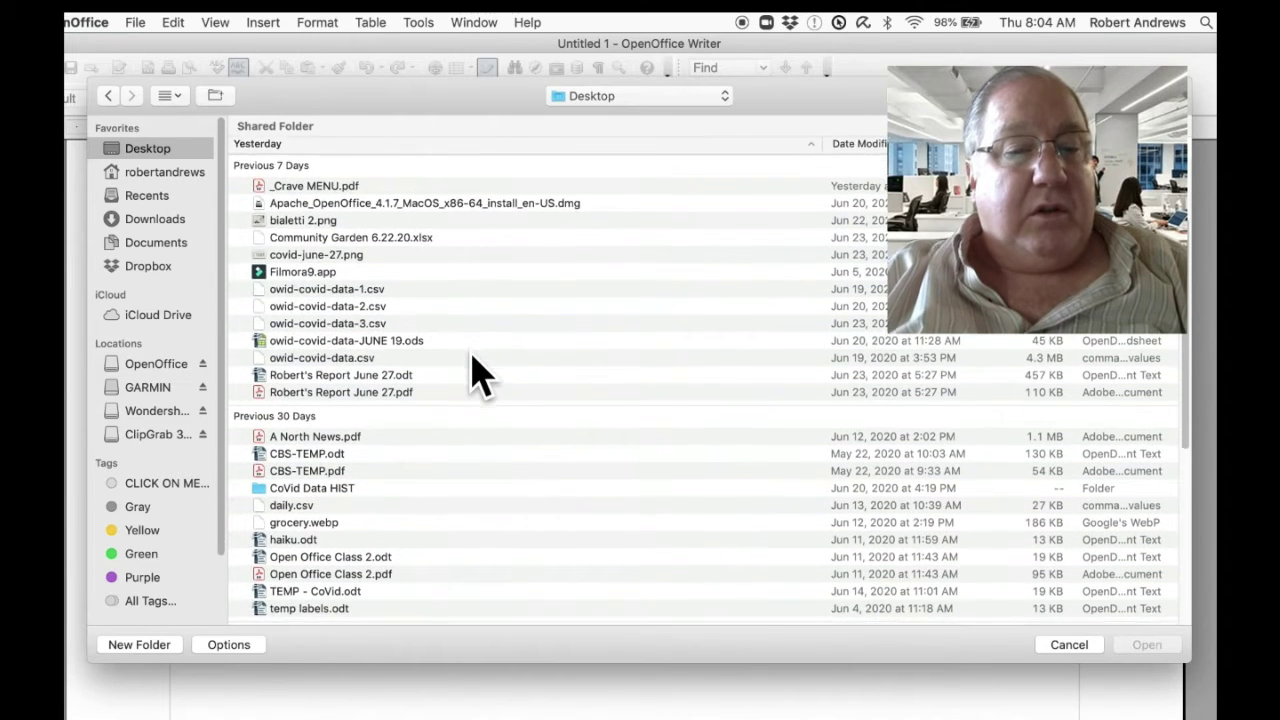
scroll(480, 373, down, 8)
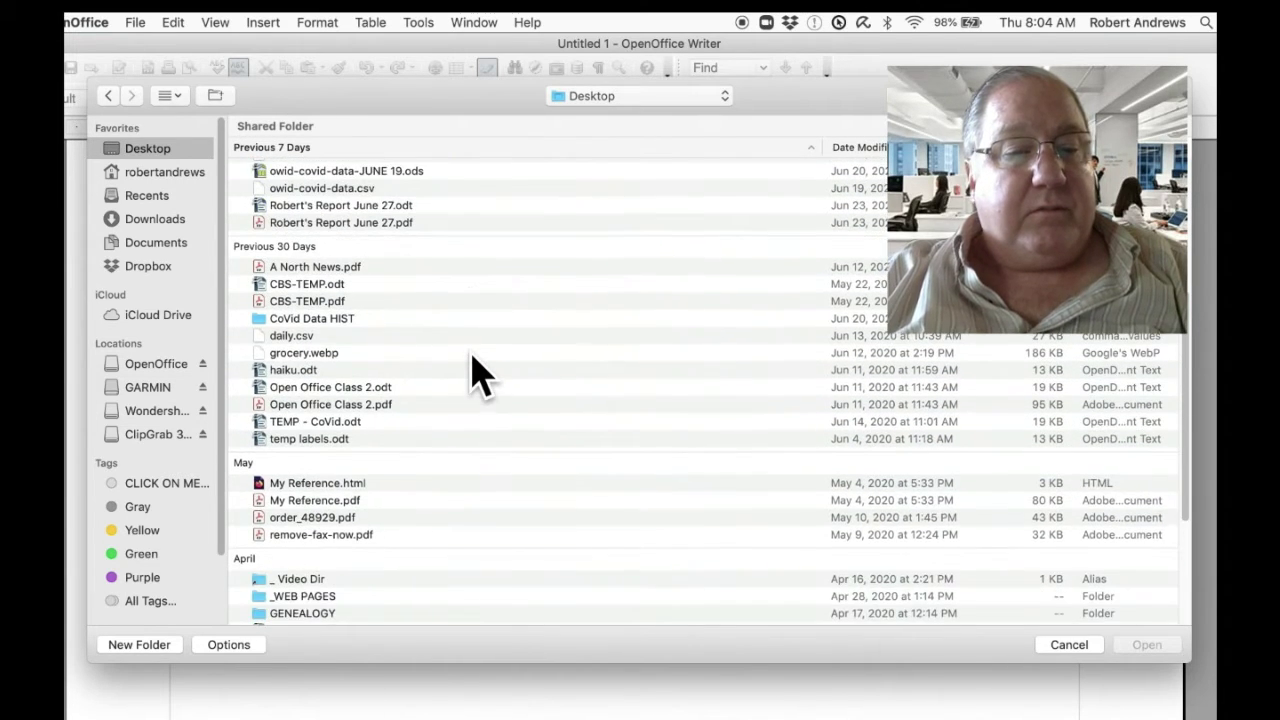
scroll(480, 373, down, 10)
scroll(475, 368, up, 15)
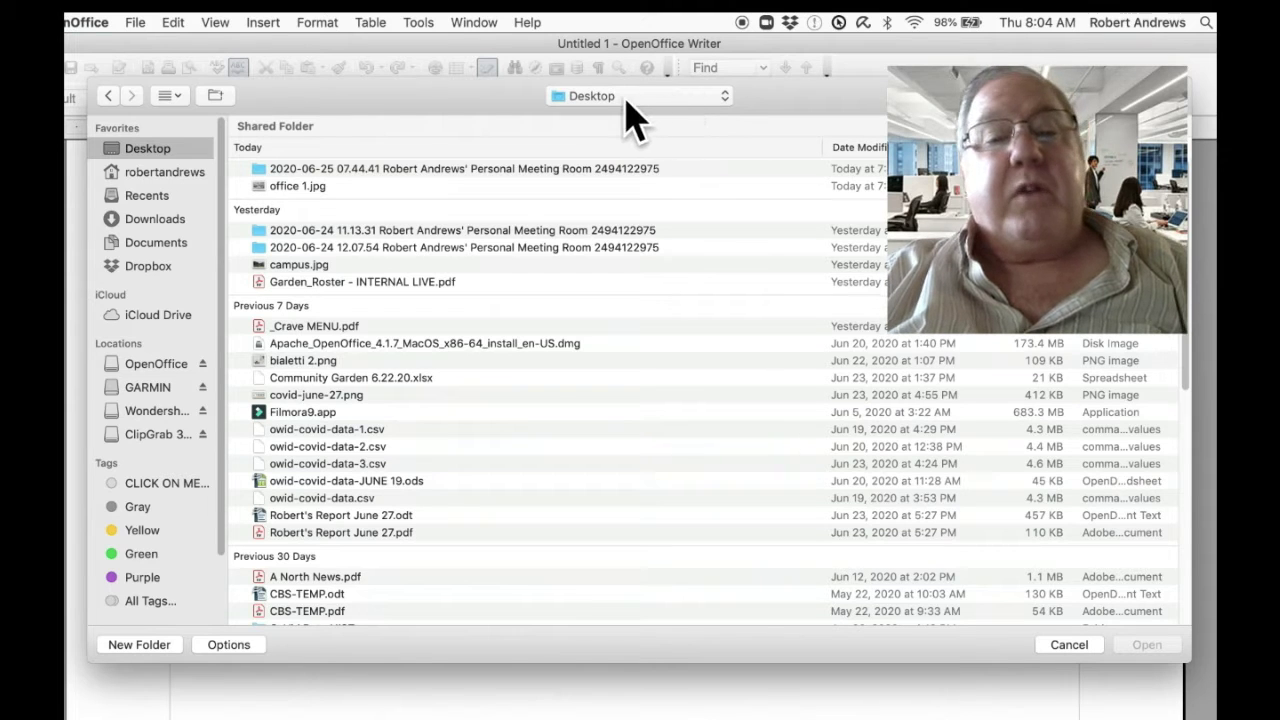
click(658, 100)
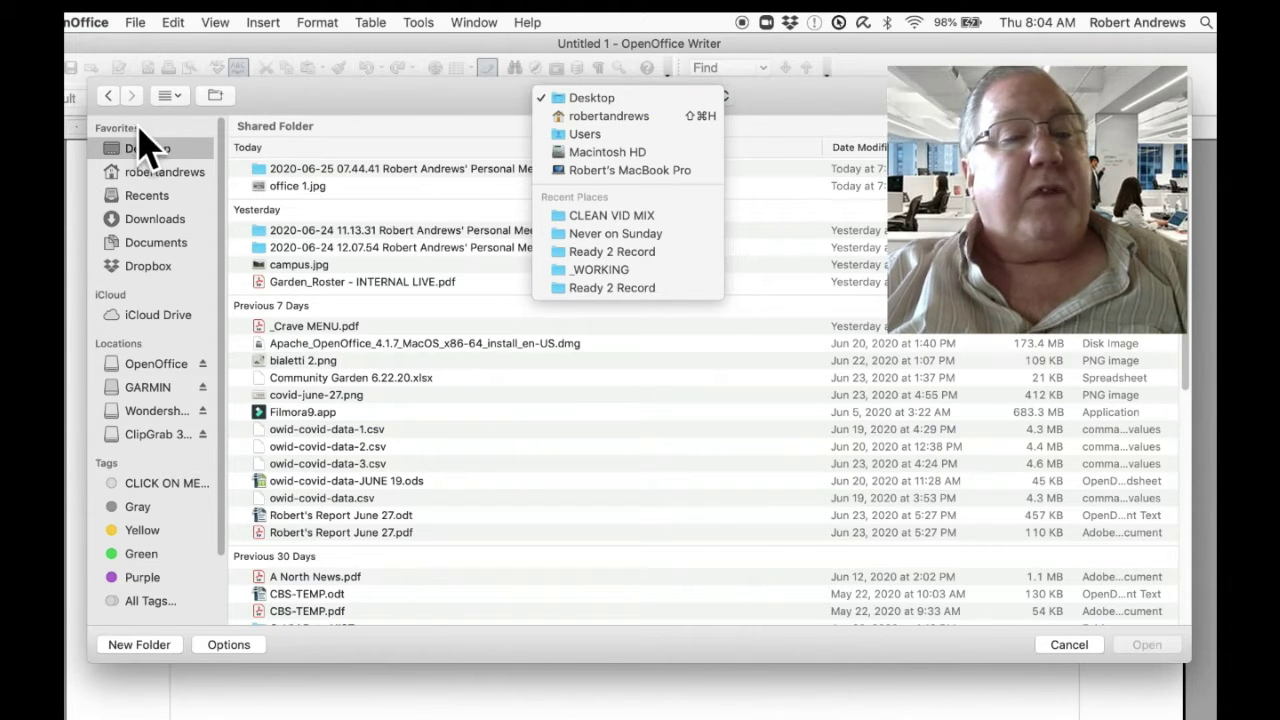
click(596, 97)
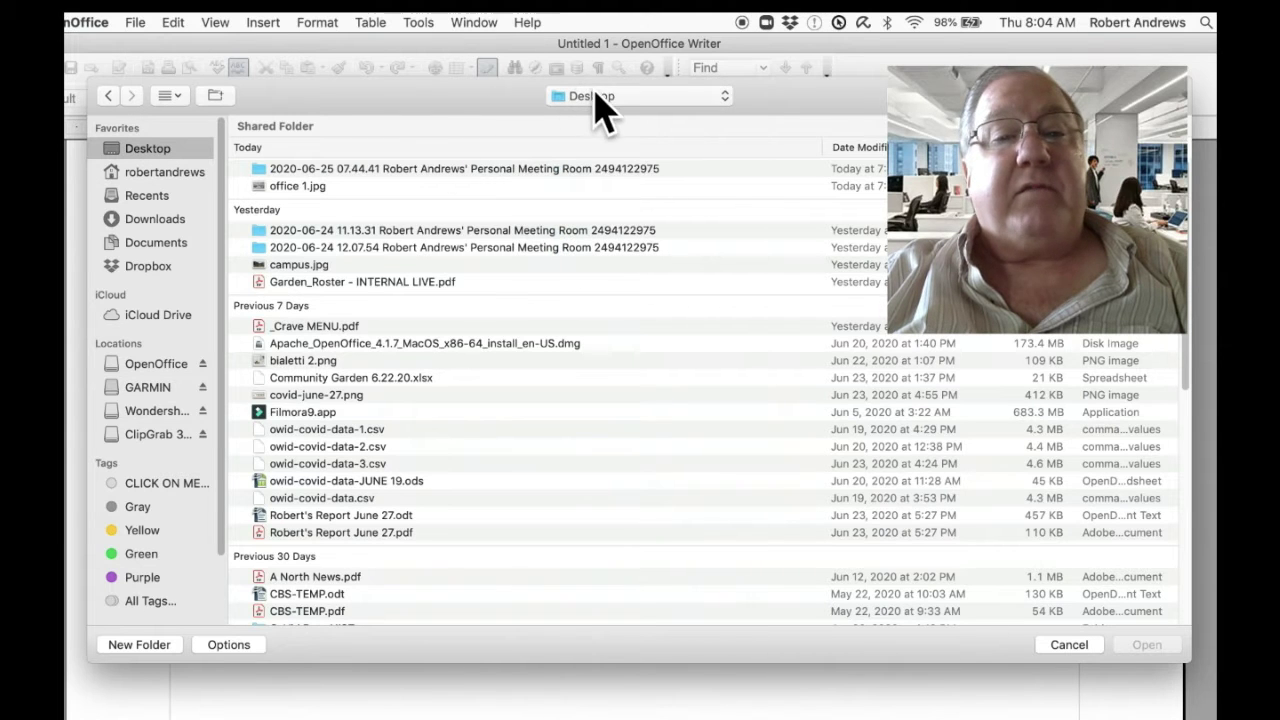
Switch the file browser to the recent folder _WORKING and go up from there to its parent folder ACTIVITY DOCS.
click(662, 100)
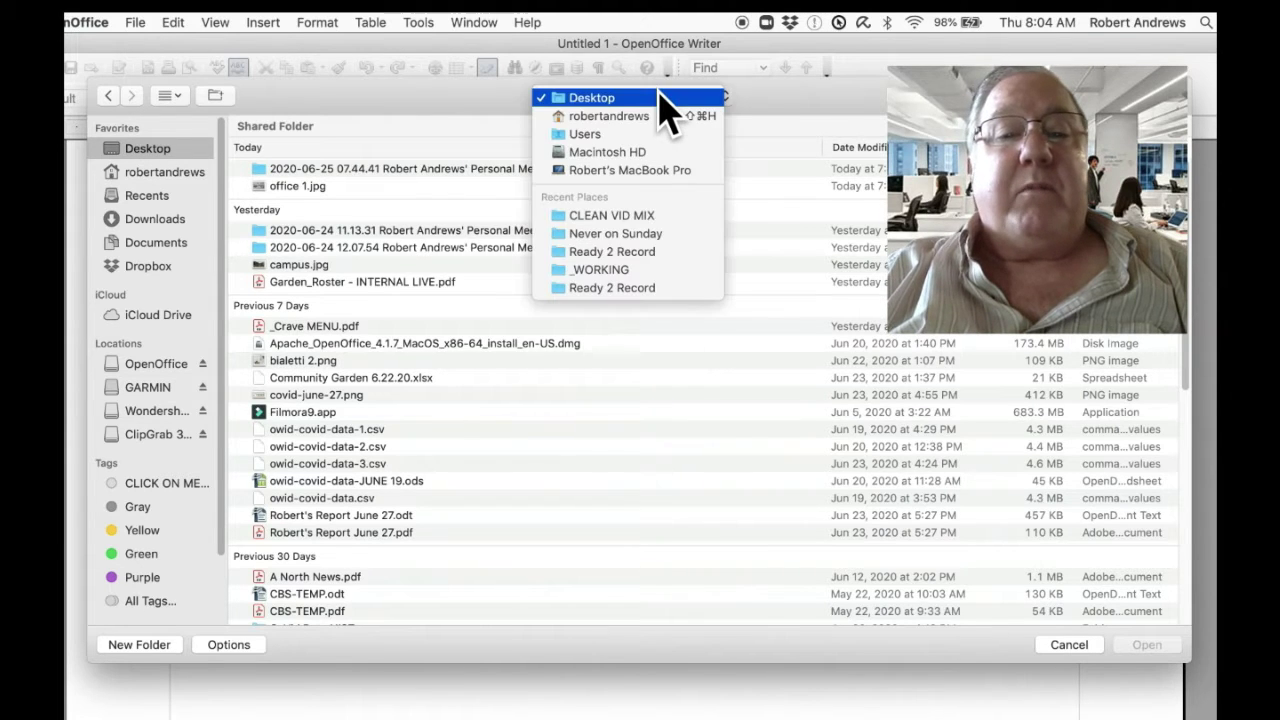
click(600, 270)
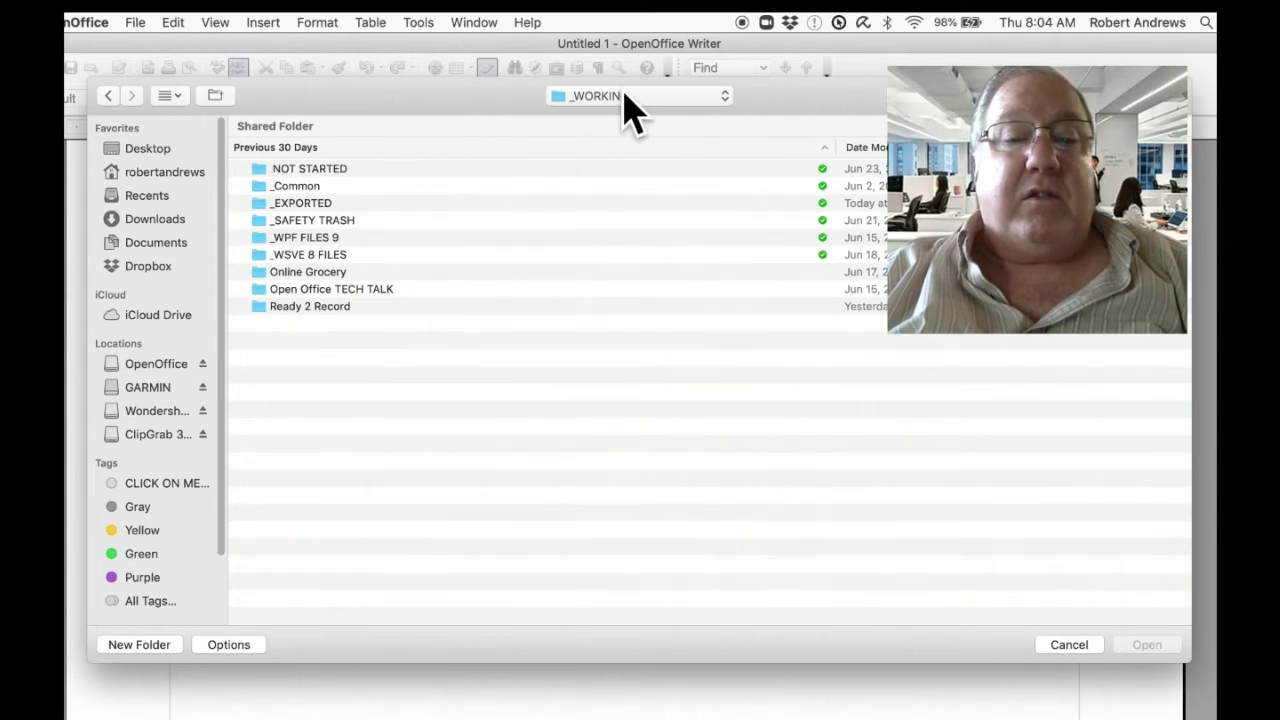
click(624, 96)
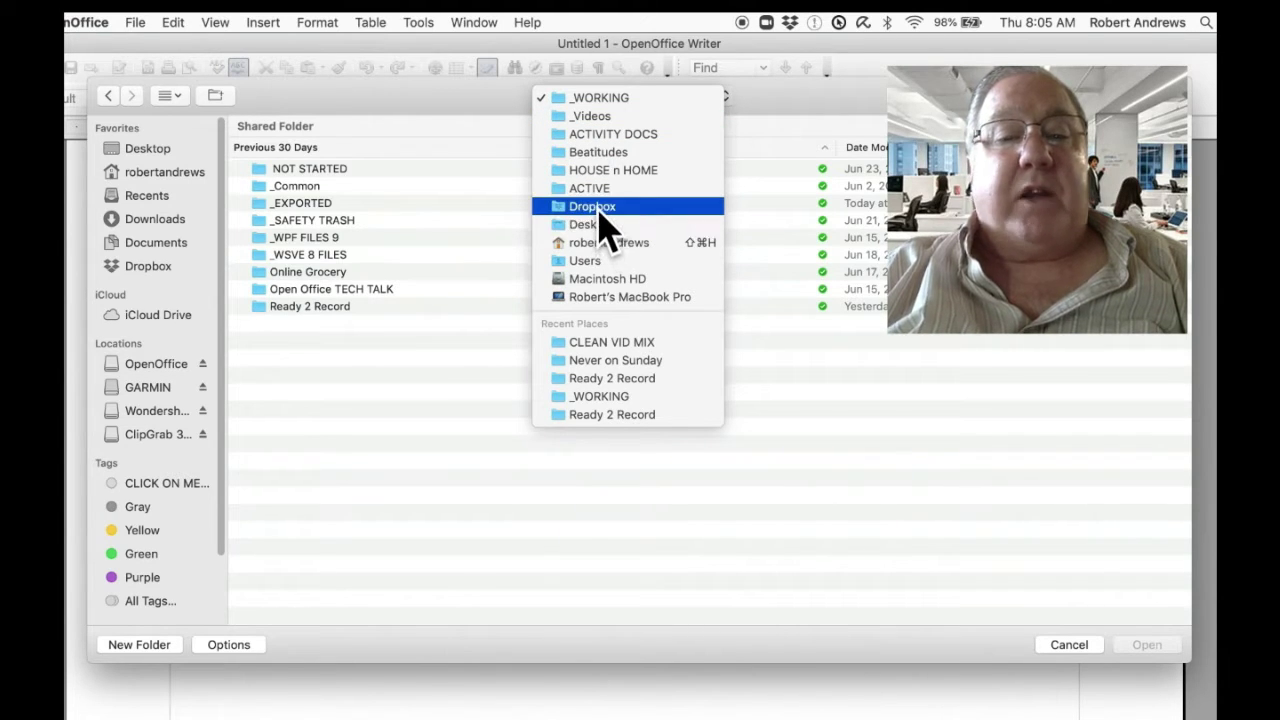
click(590, 138)
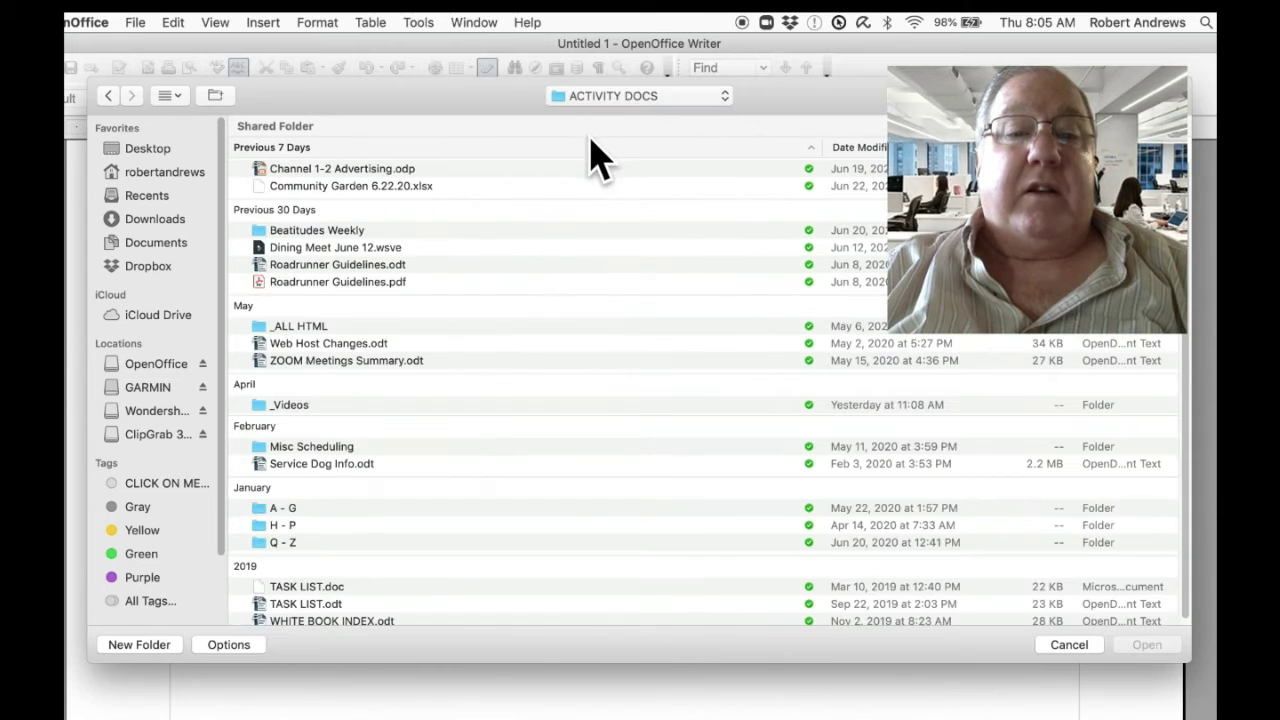
Open the spreadsheet Garden_Roster - INTERNAL LIVE.ods from the Roster folder in A - G, Garden Club.
scroll(437, 258, down, 1)
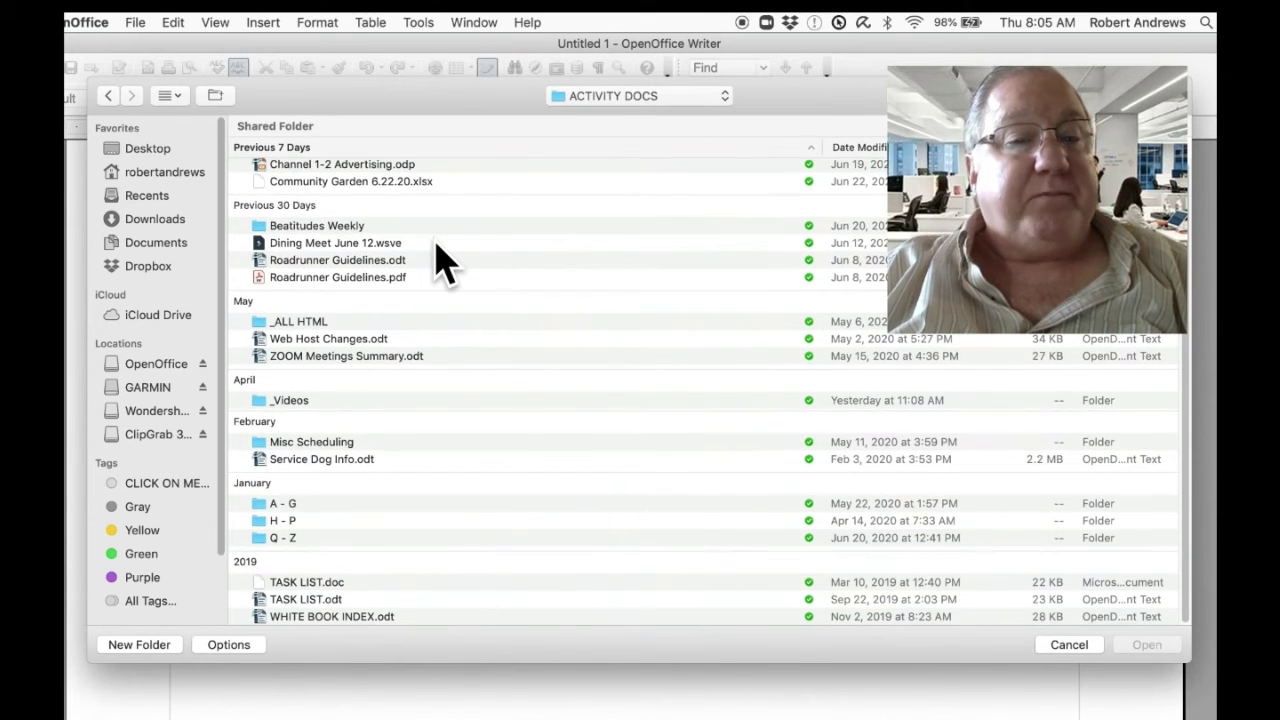
double_click(272, 505)
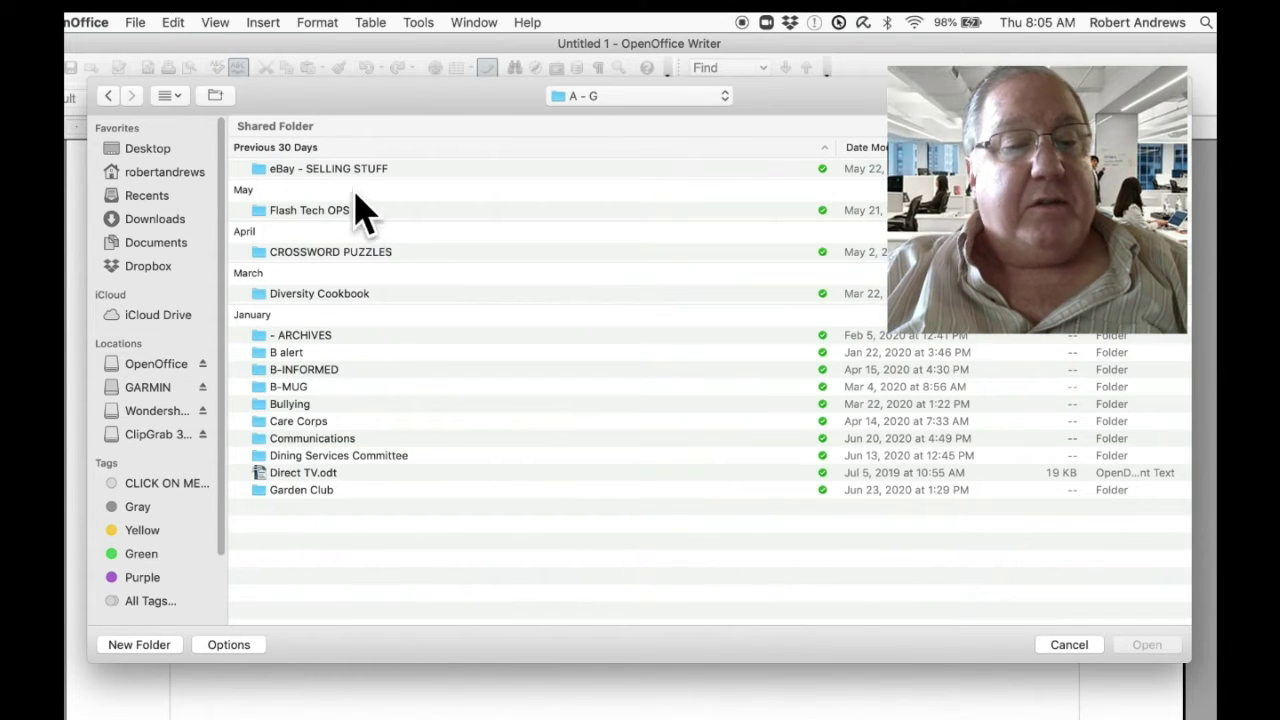
double_click(292, 493)
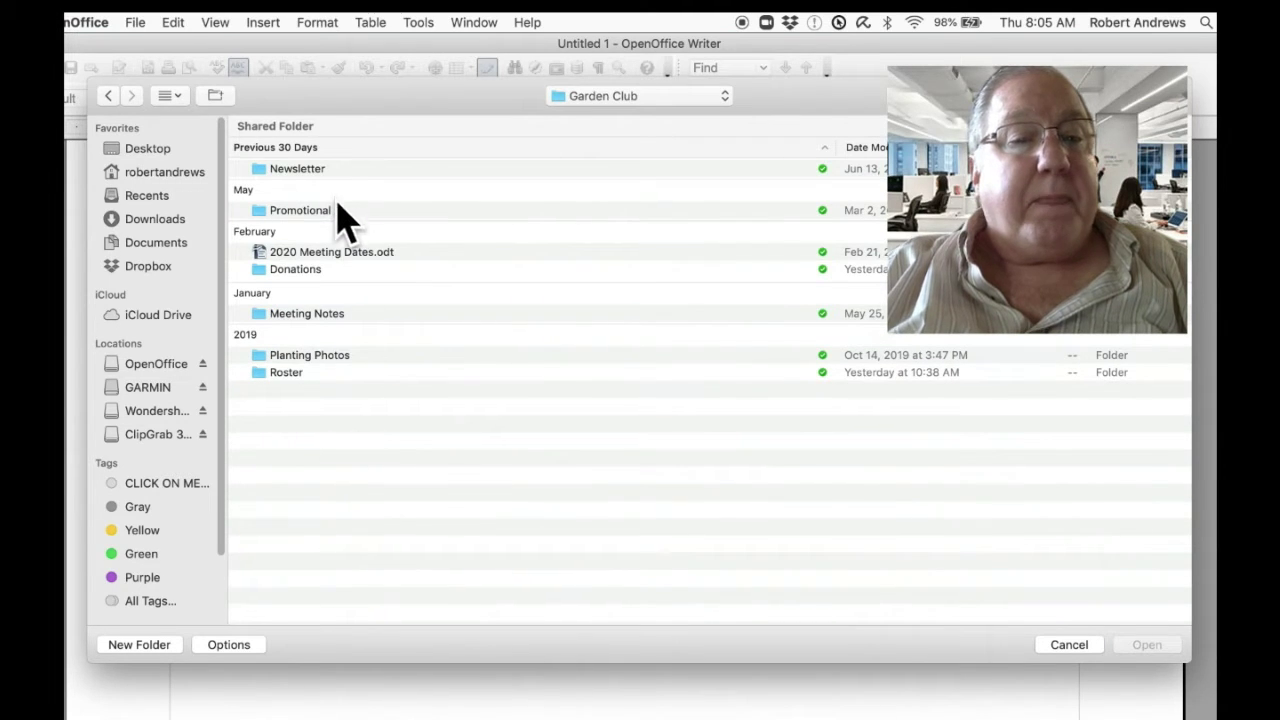
double_click(280, 376)
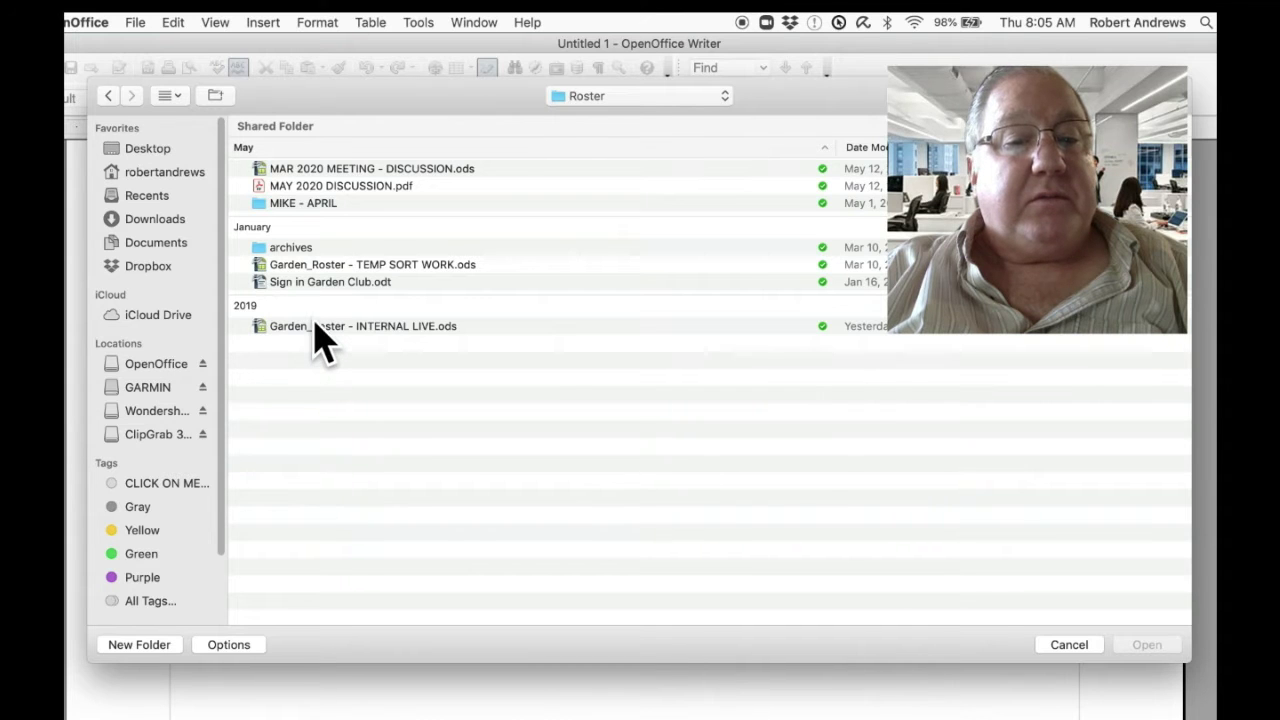
click(316, 330)
double_click(315, 325)
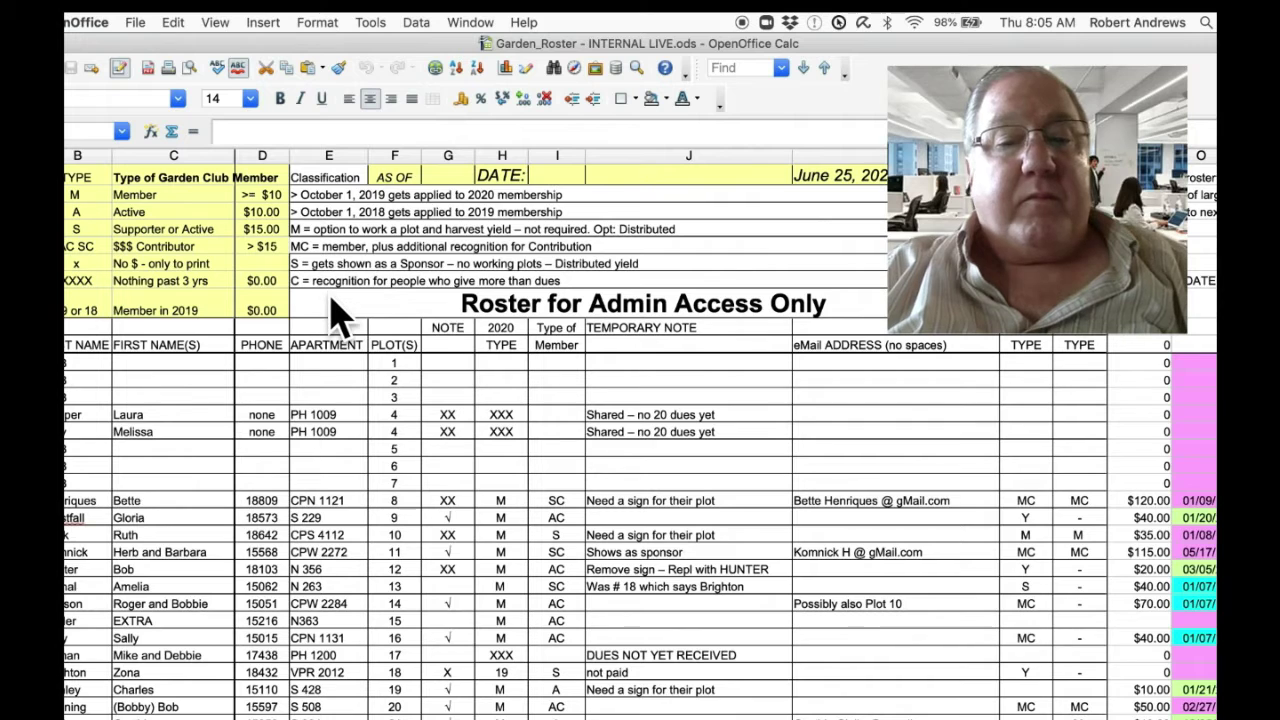
Examine the garden roster's member rows and its note, e-mail and payment columns beneath the frozen headings.
scroll(340, 318, up, 2)
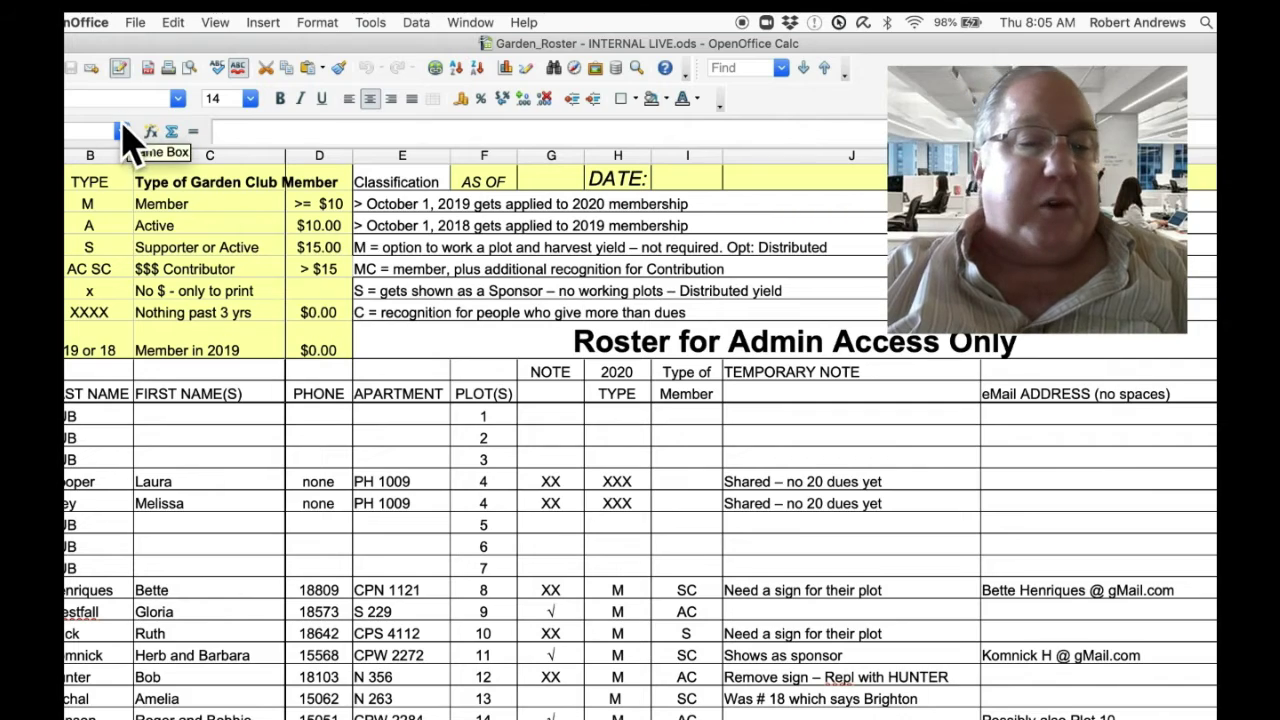
scroll(434, 425, down, 6)
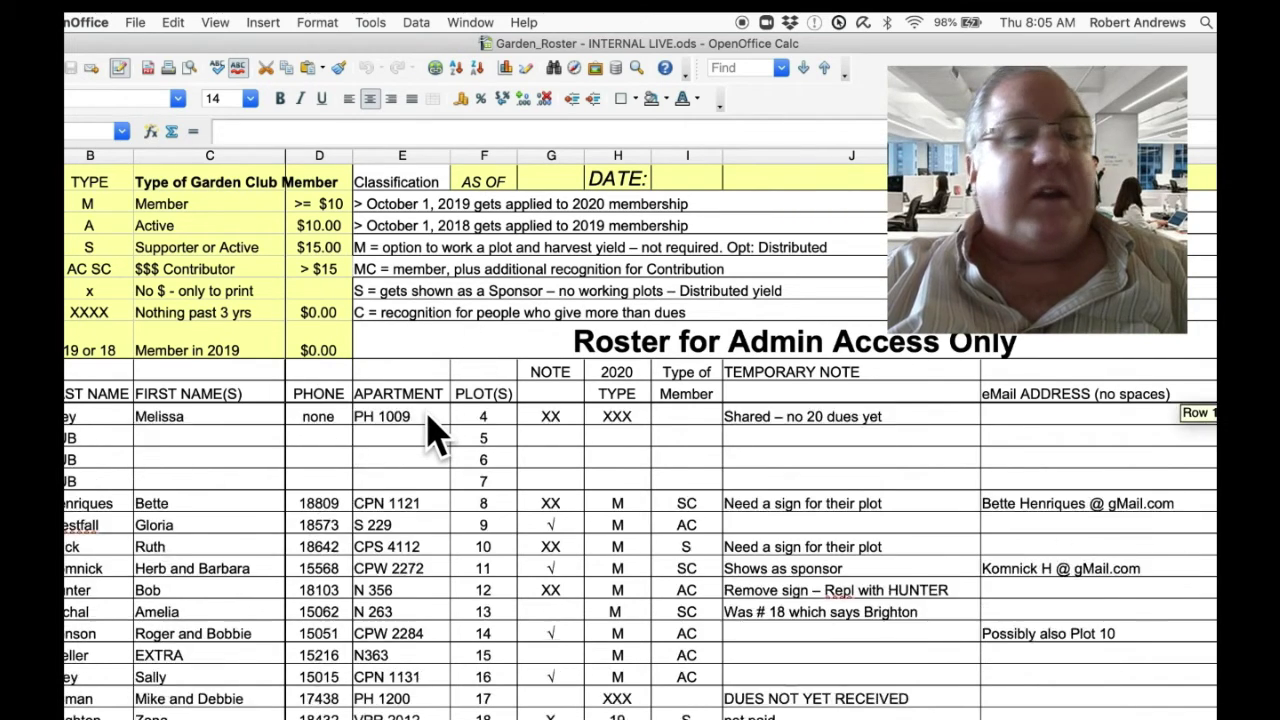
scroll(434, 430, down, 9)
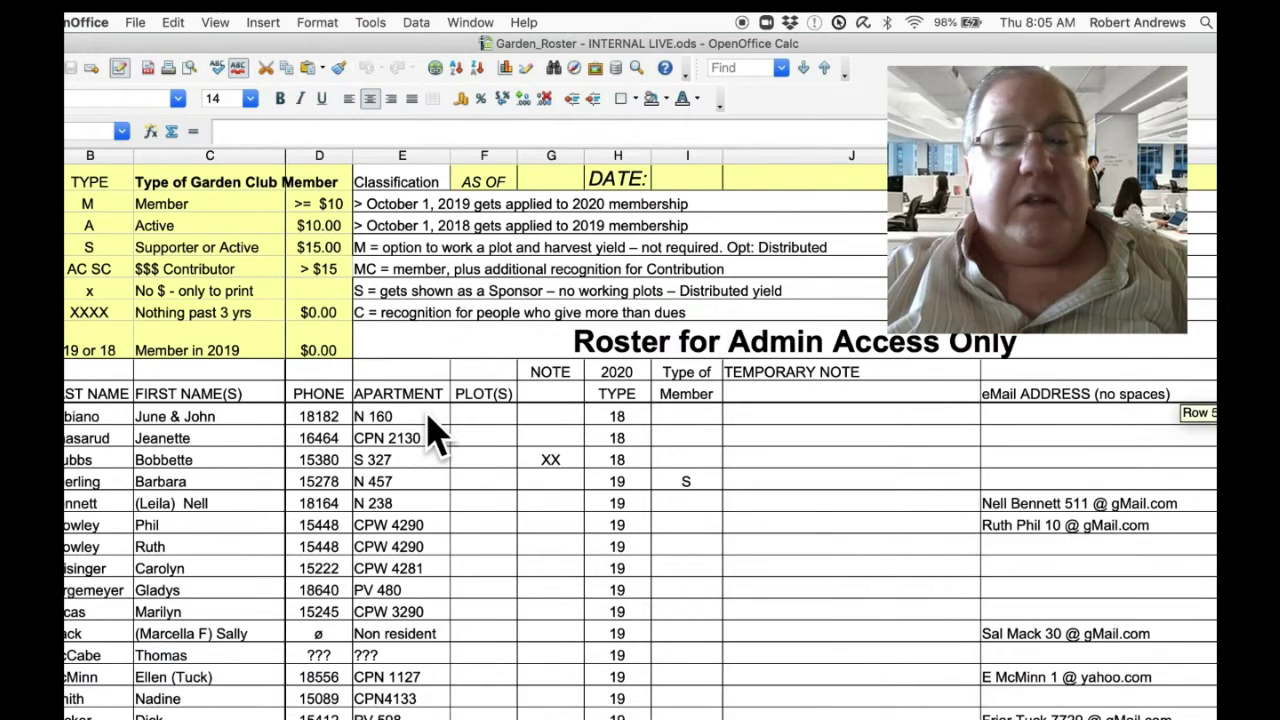
scroll(434, 430, up, 8)
scroll(434, 430, up, 7)
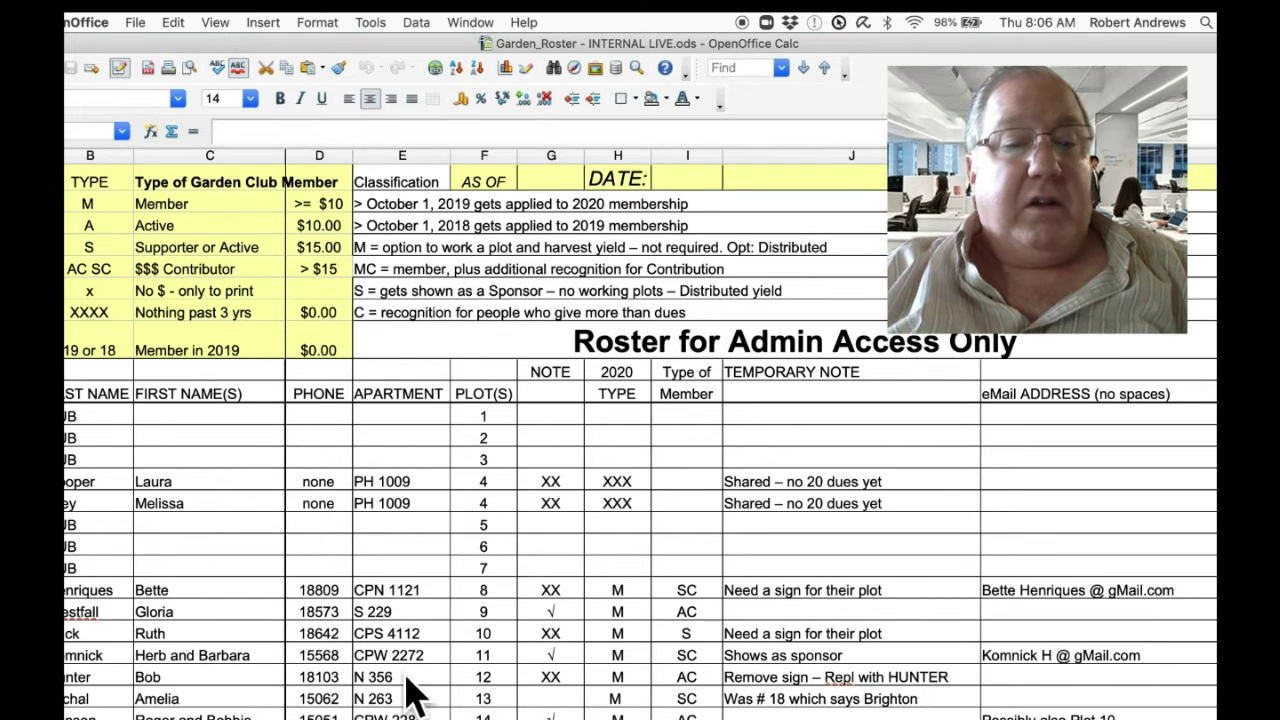
scroll(560, 690, right, 8)
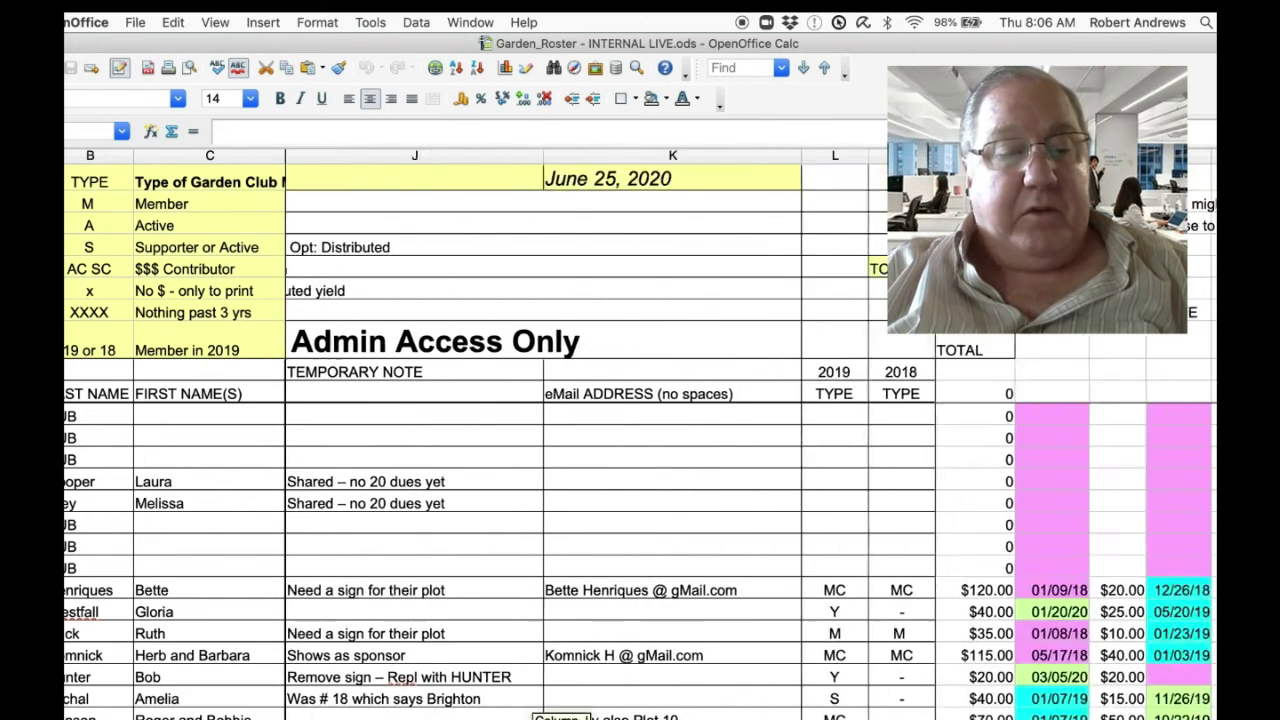
scroll(340, 700, left, 8)
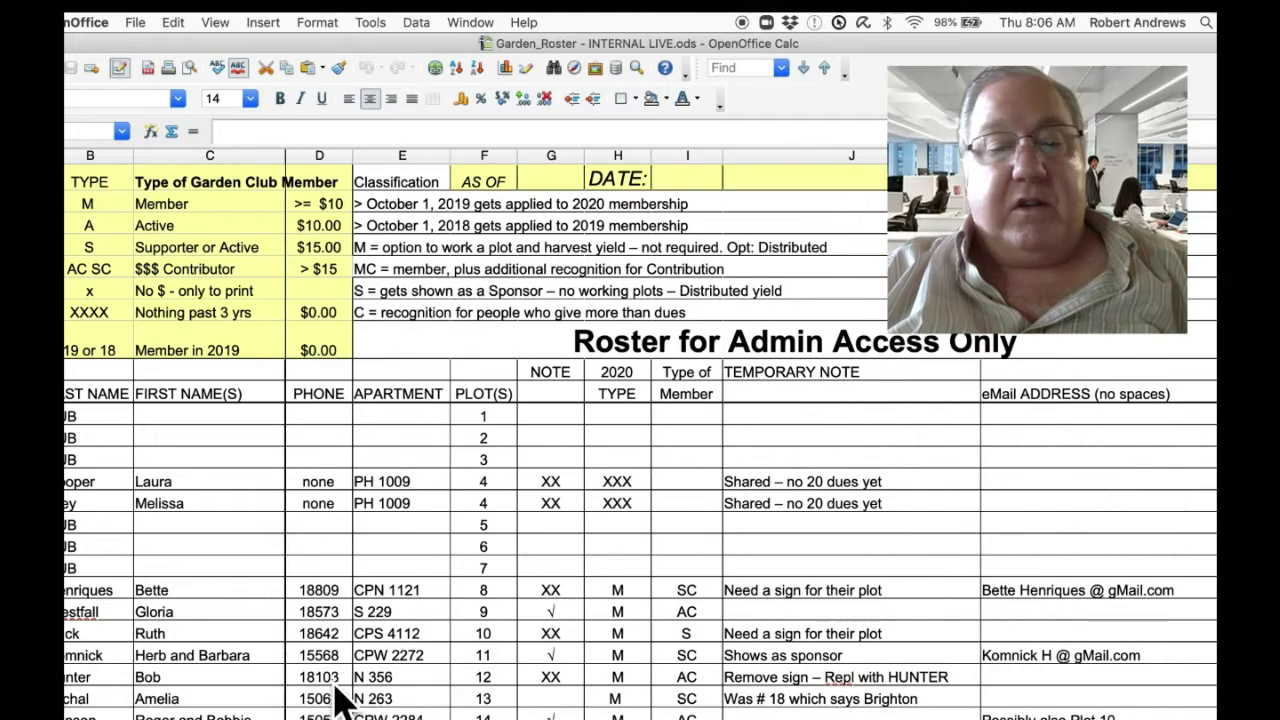
scroll(629, 557, down, 10)
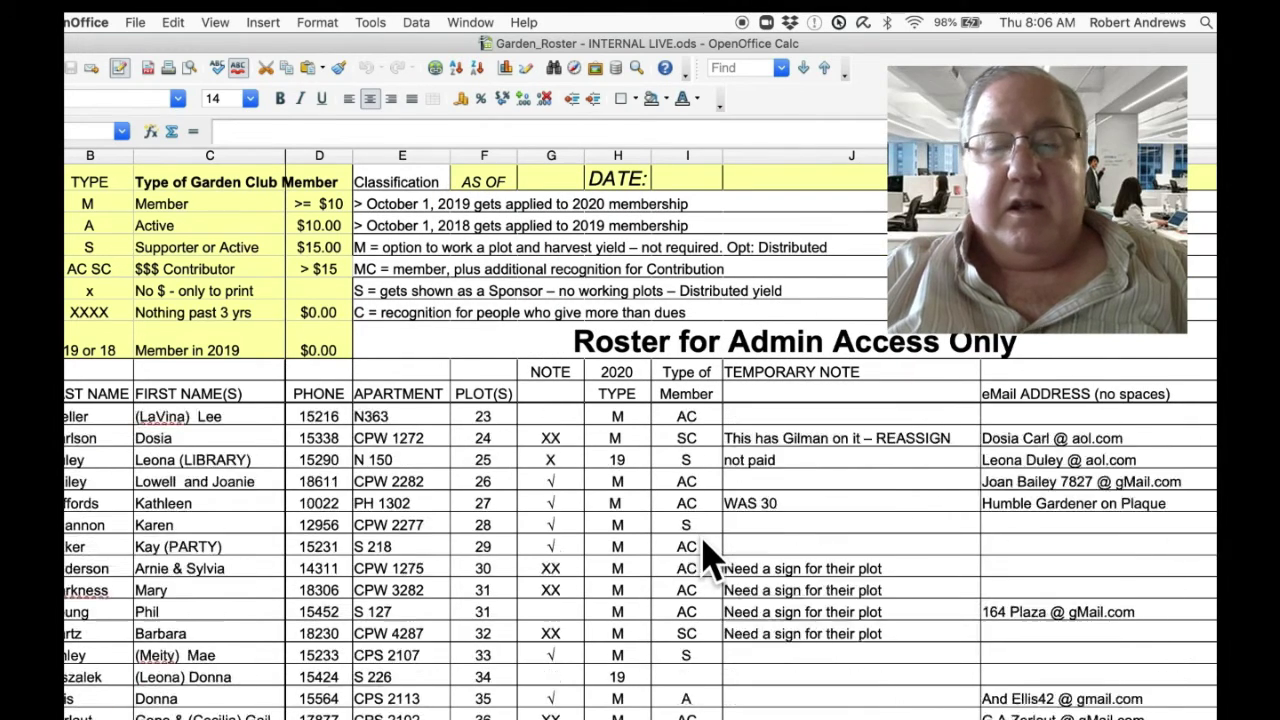
Switch back to the Untitled 1 text document and browse for a file to open in the A - G folder.
key(super+grave)
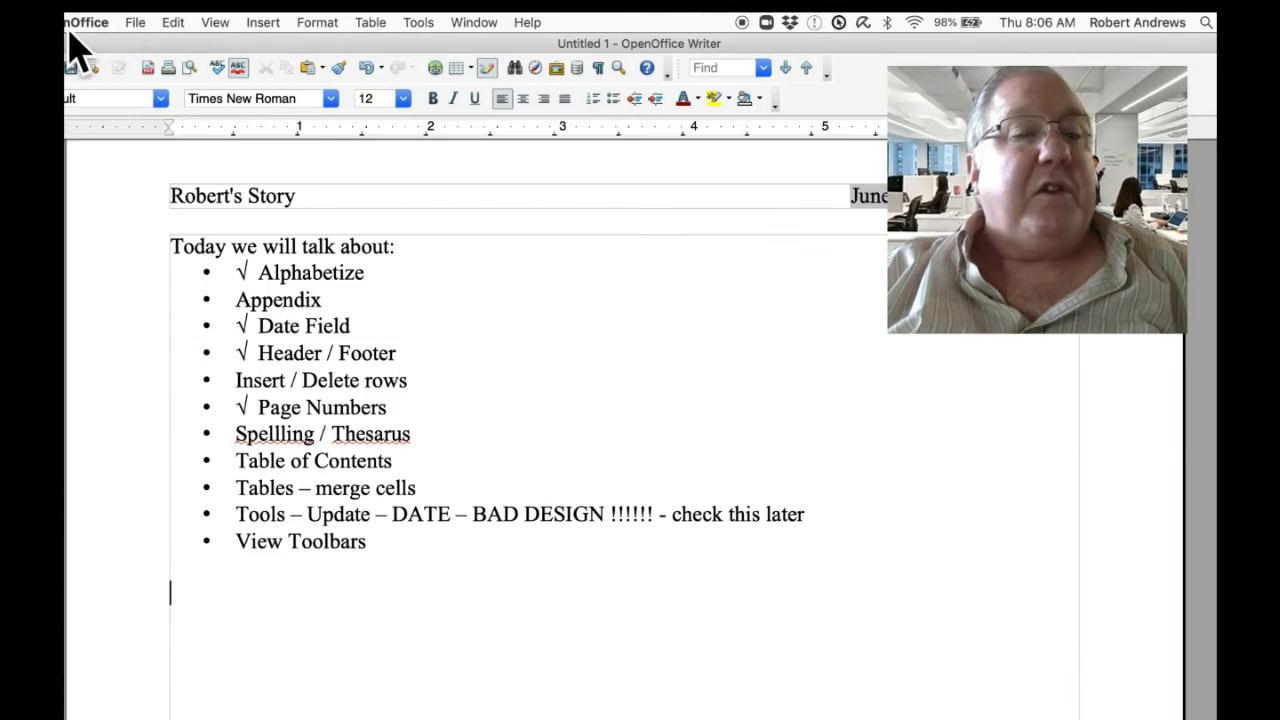
click(133, 24)
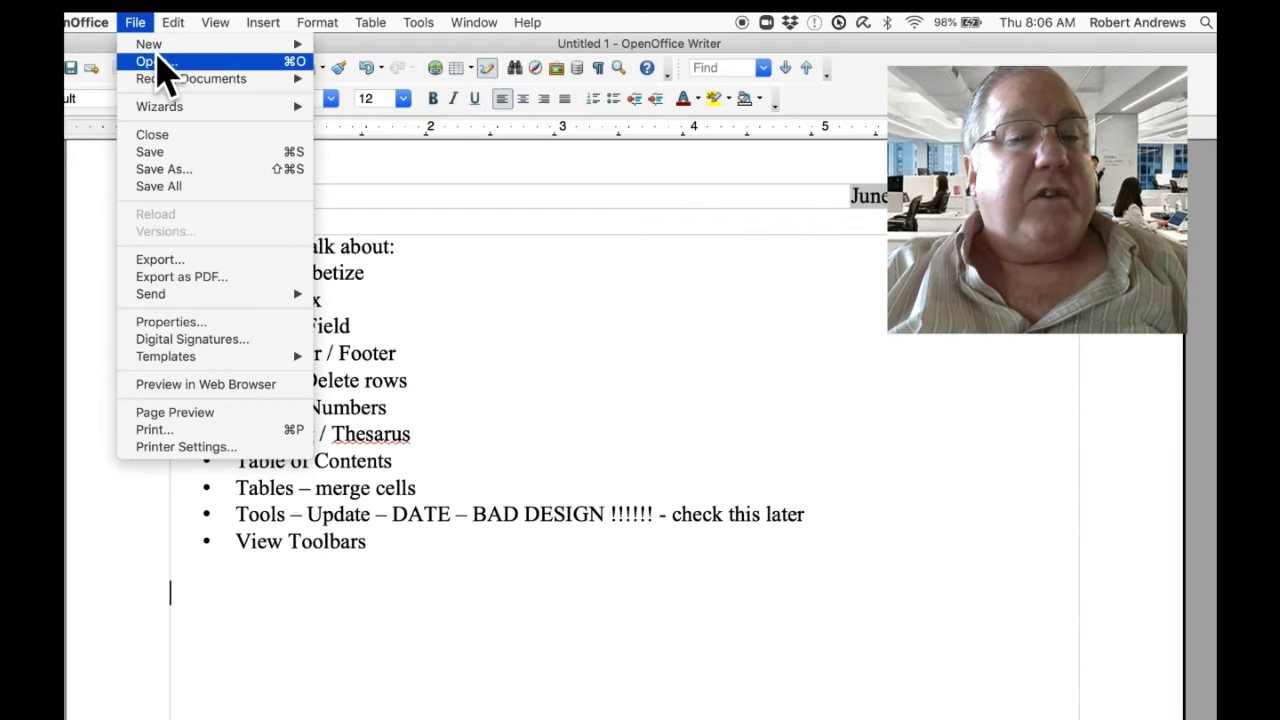
mouse_move(178, 80)
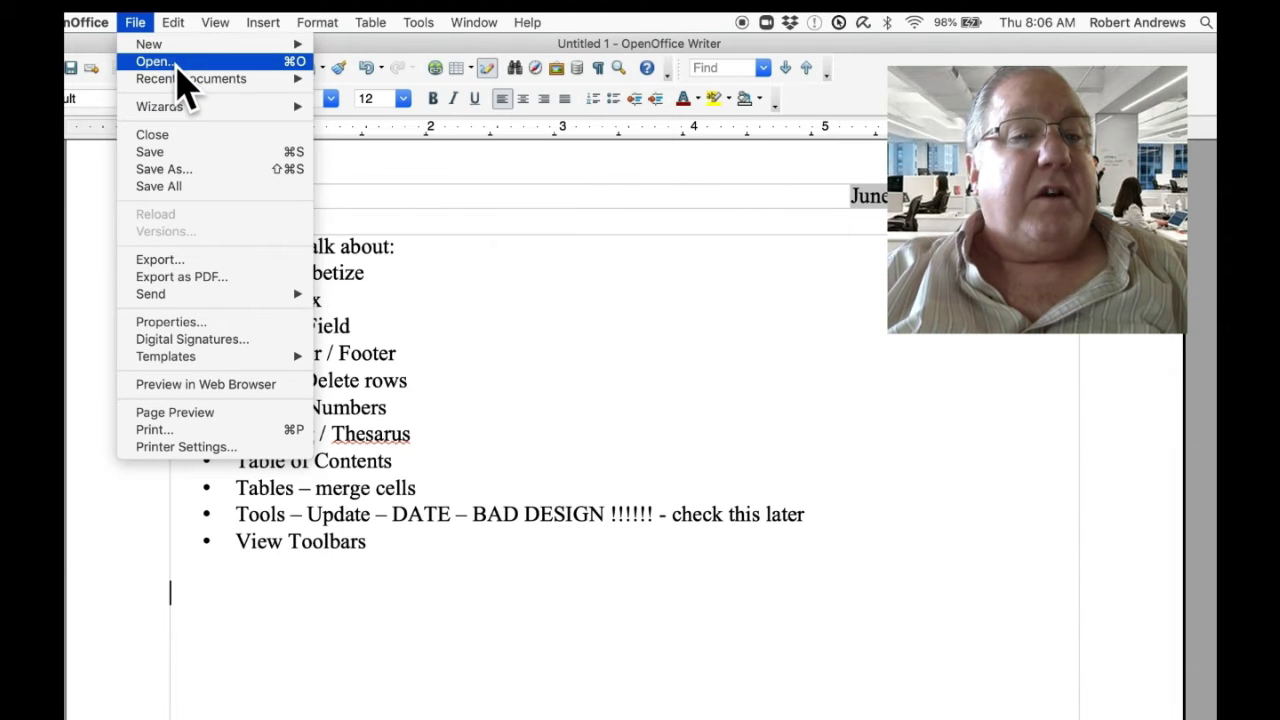
click(176, 62)
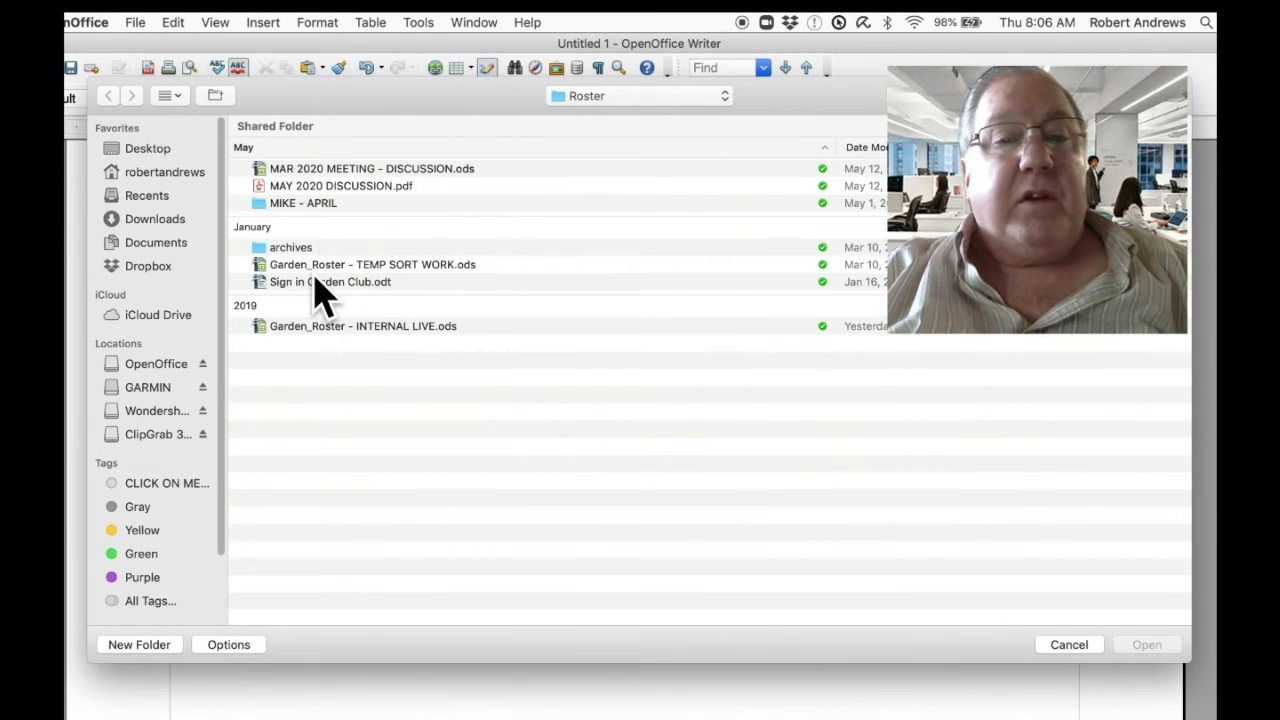
click(602, 96)
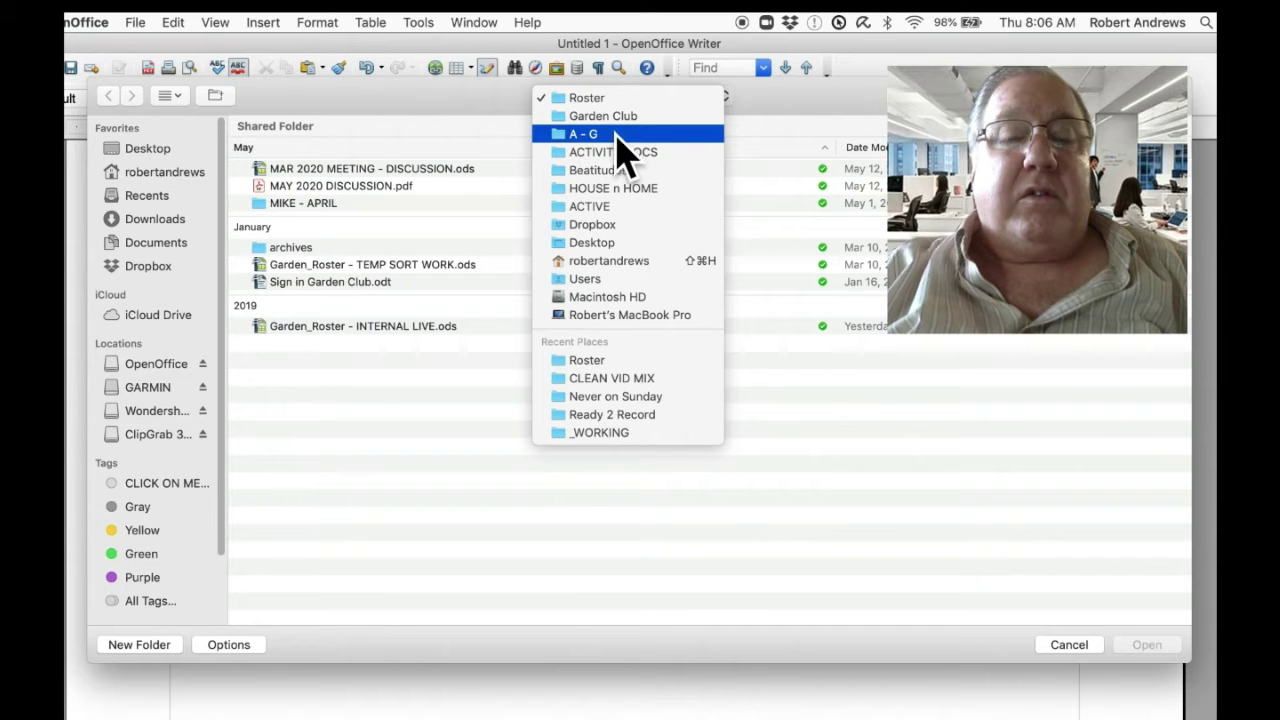
click(612, 136)
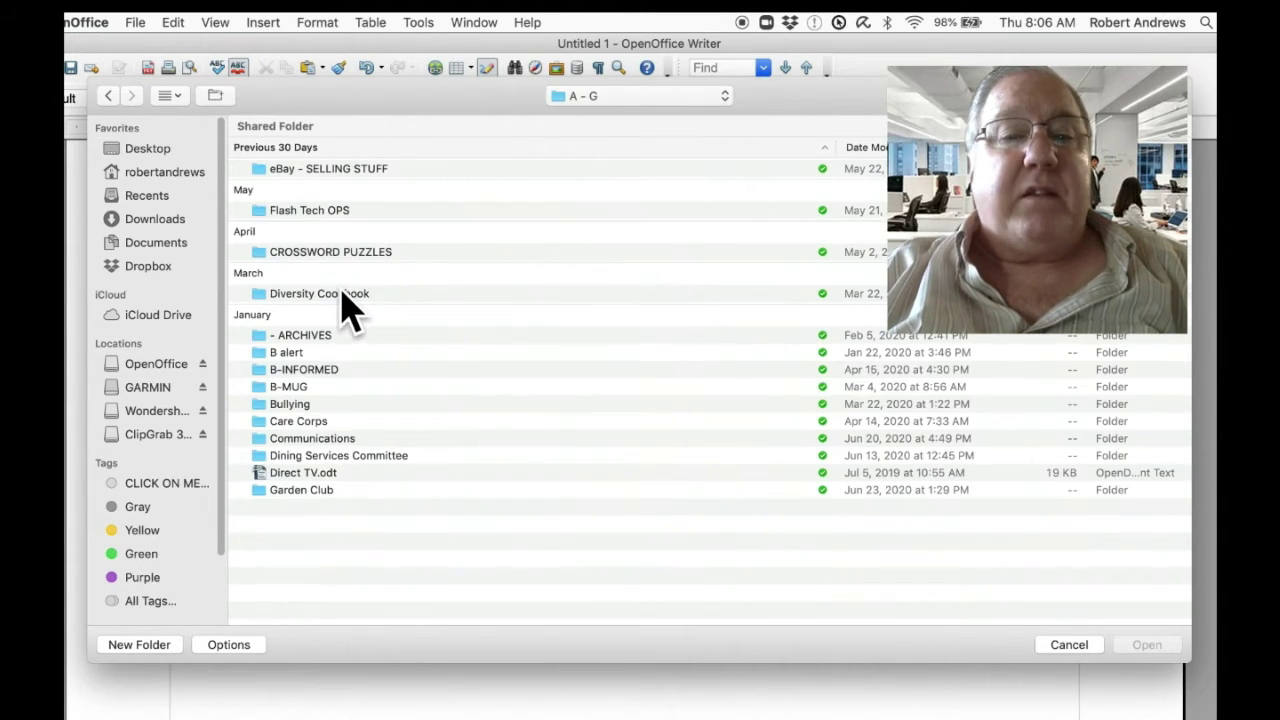
Open Roster 2020 Q2.odt from the Membership folder inside Dining Services Committee.
click(294, 456)
double_click(288, 455)
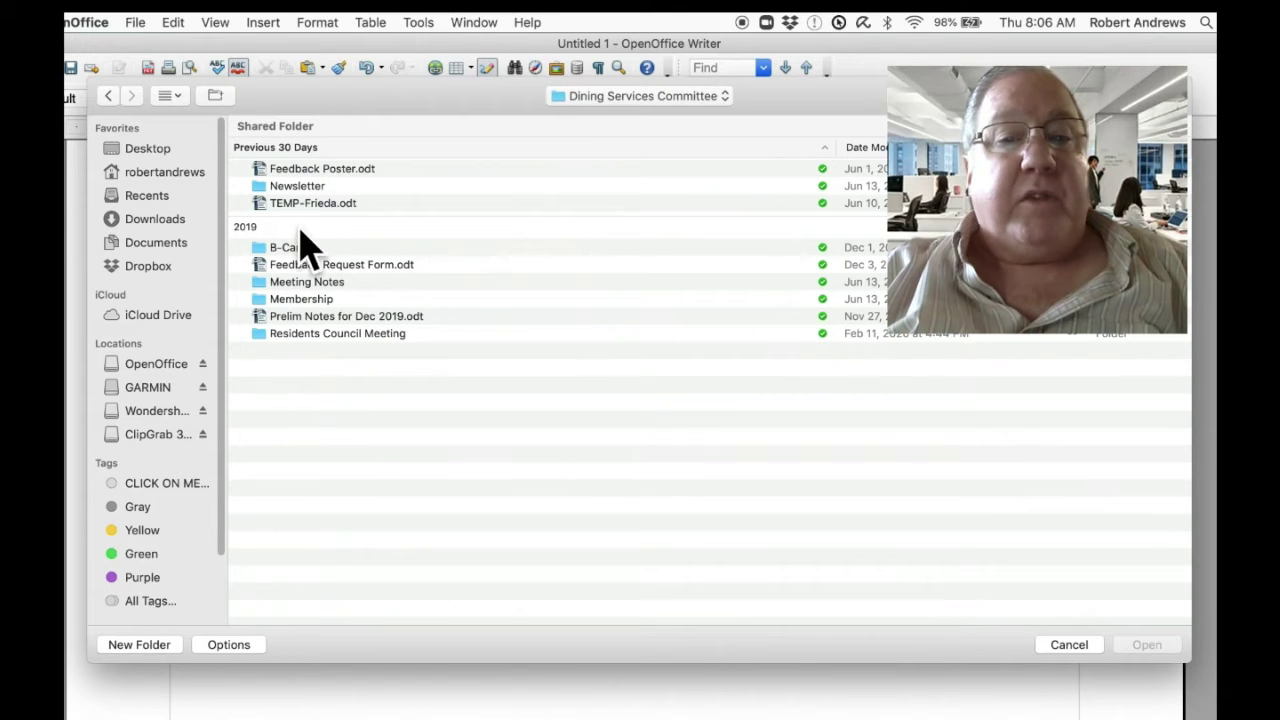
double_click(290, 300)
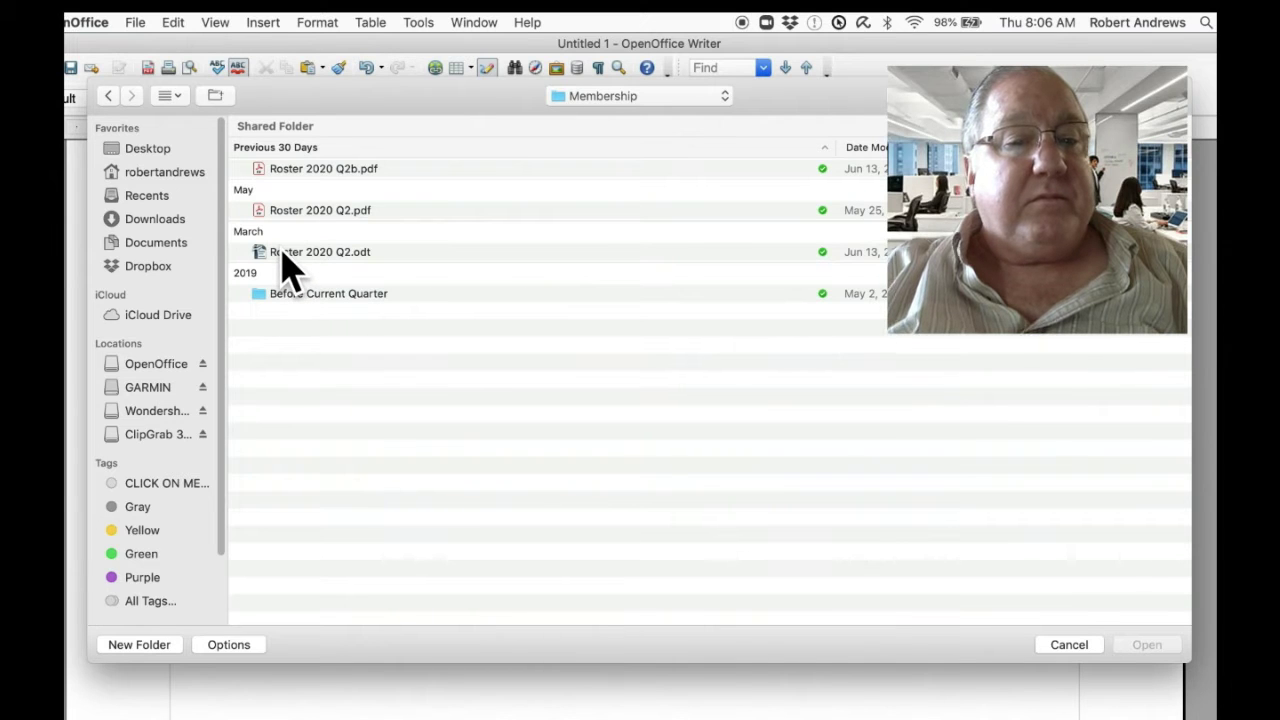
click(288, 256)
double_click(283, 254)
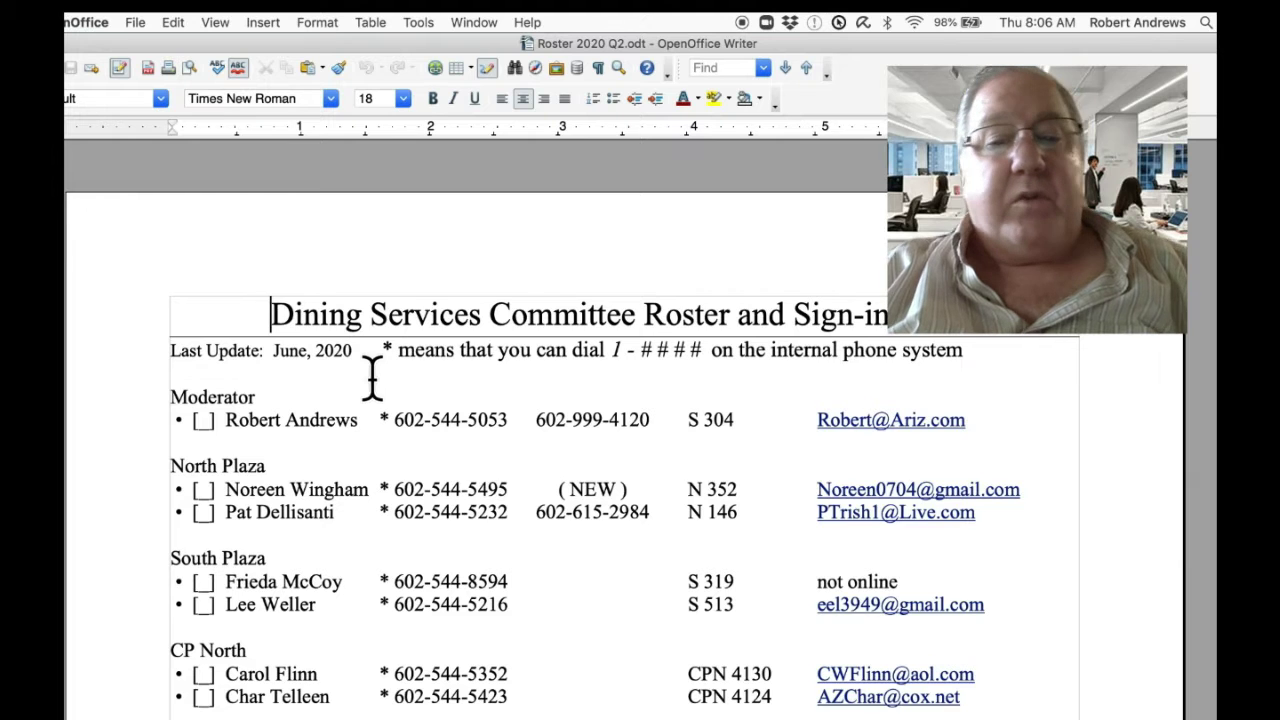
scroll(640, 530, down, 1)
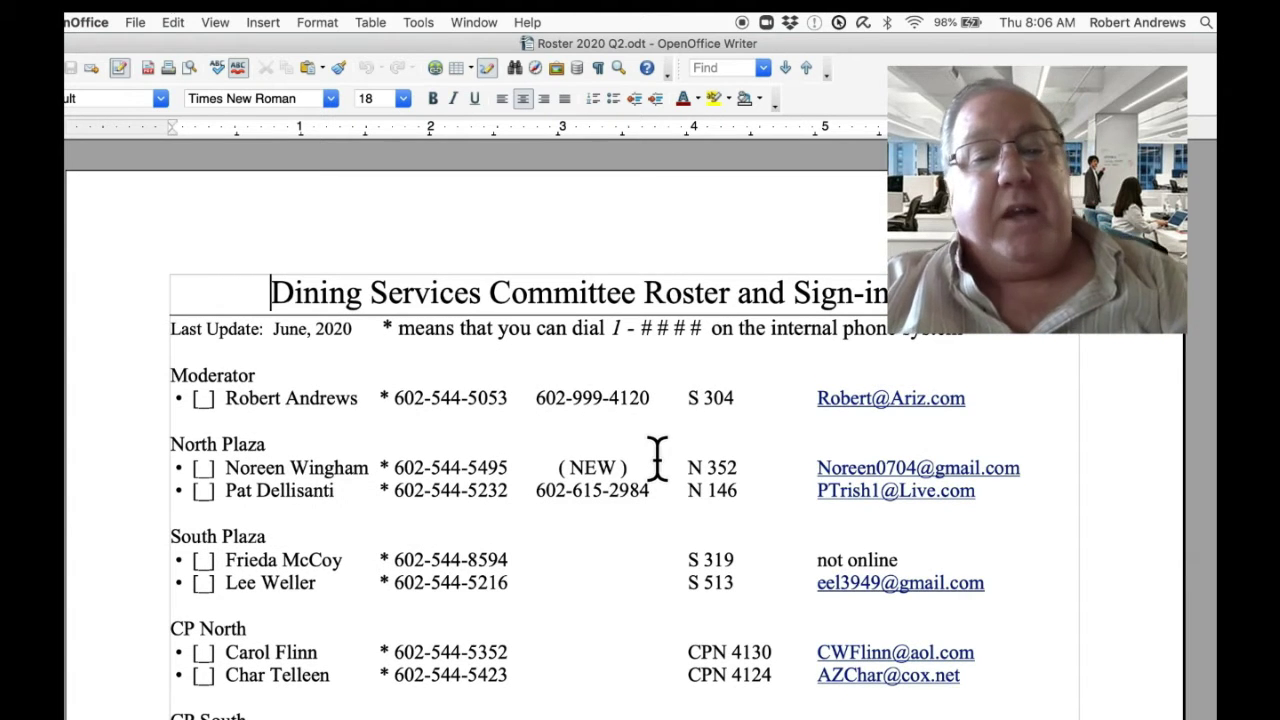
scroll(657, 458, down, 3)
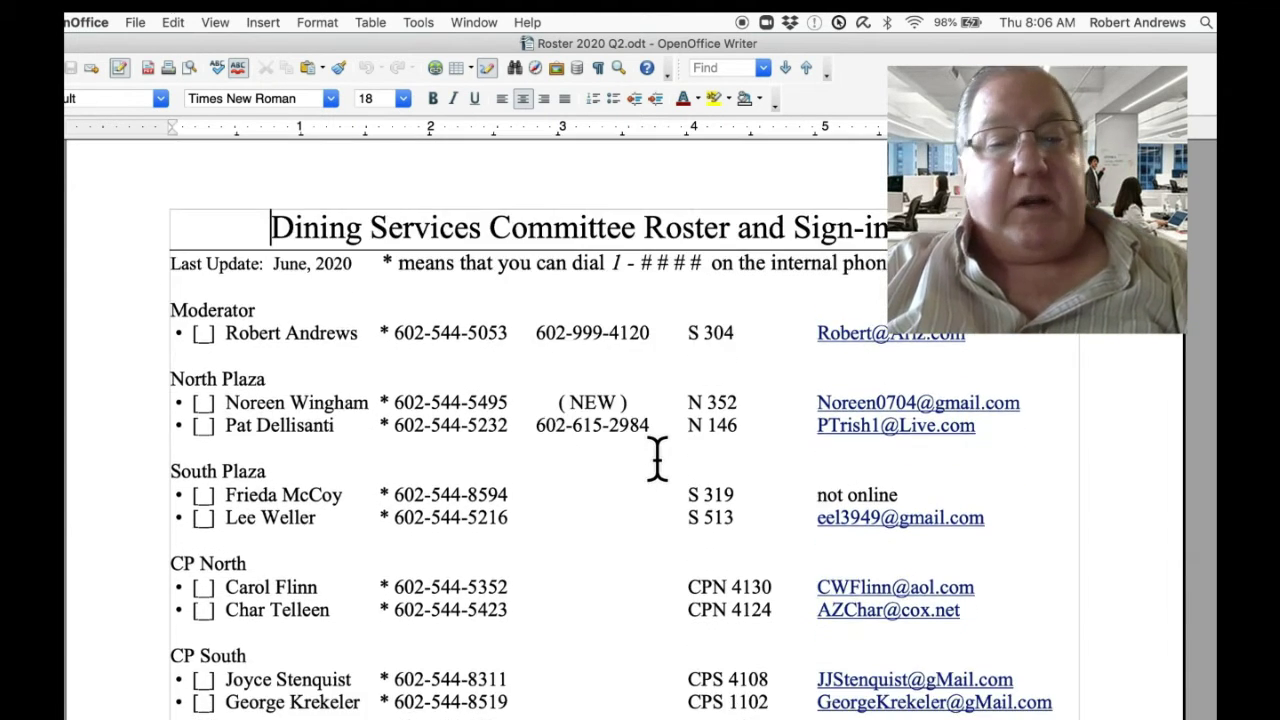
scroll(657, 458, up, 1)
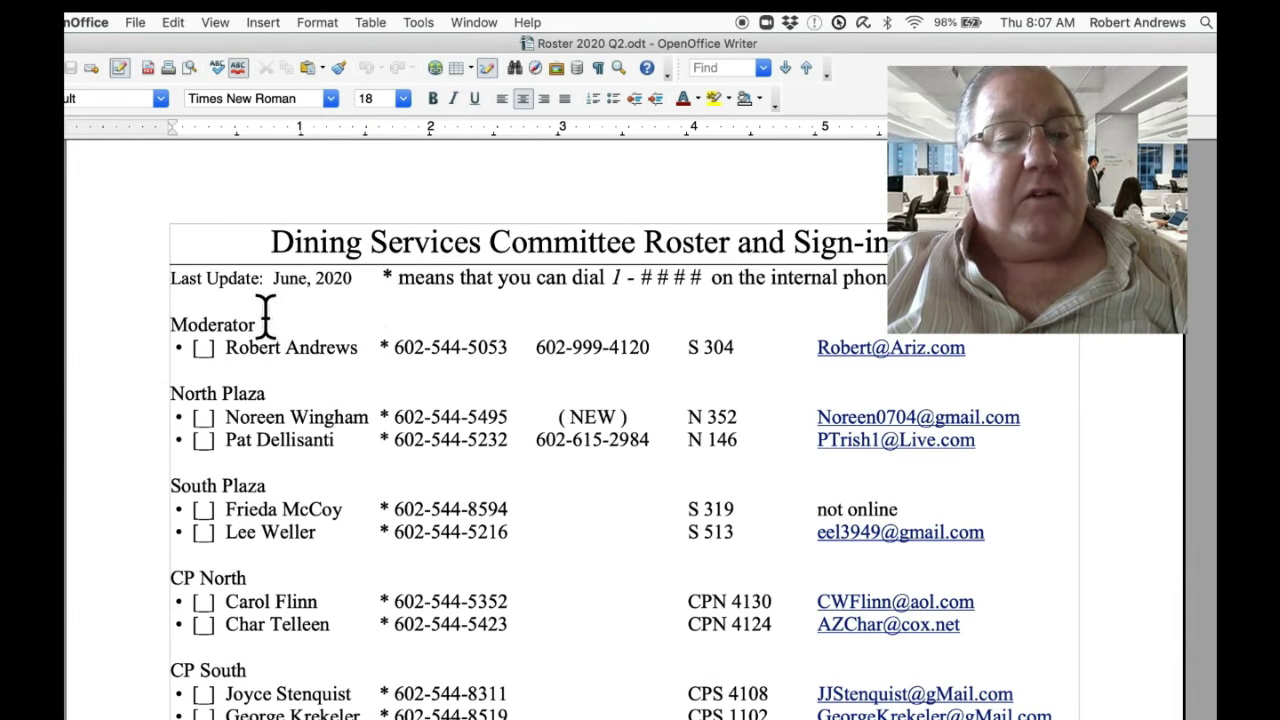
drag(270, 327, 150, 328)
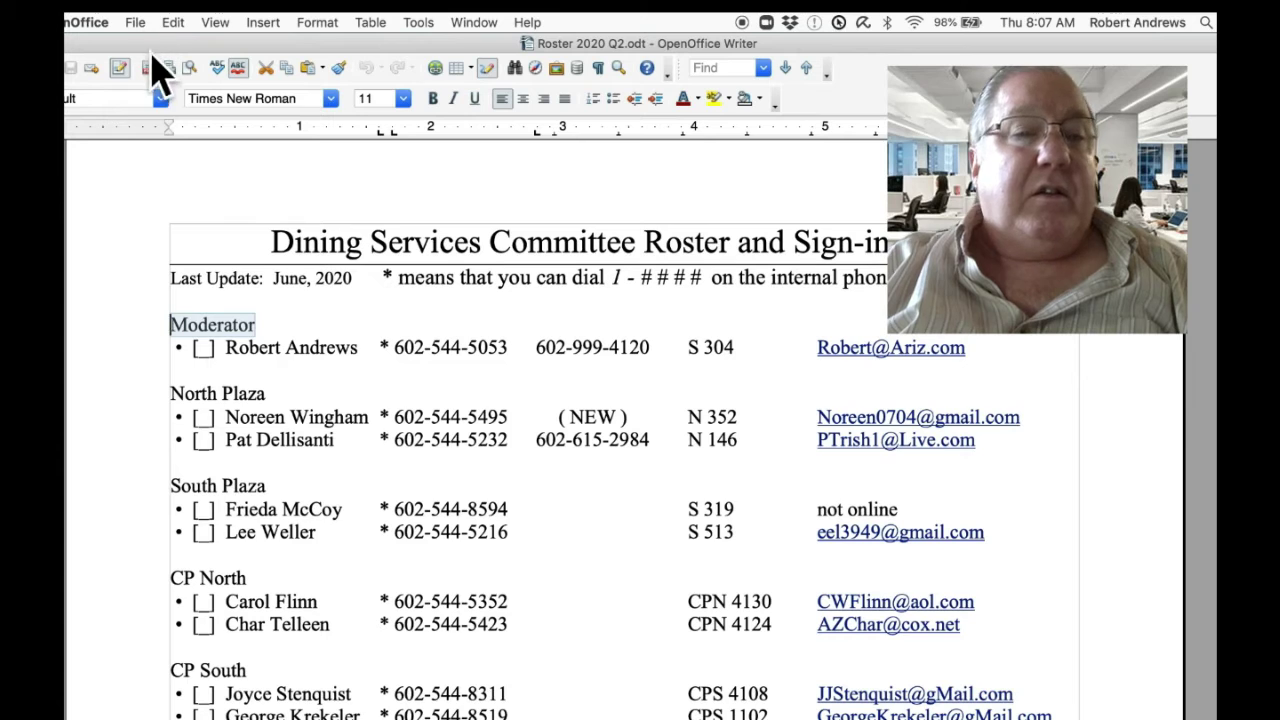
click(172, 162)
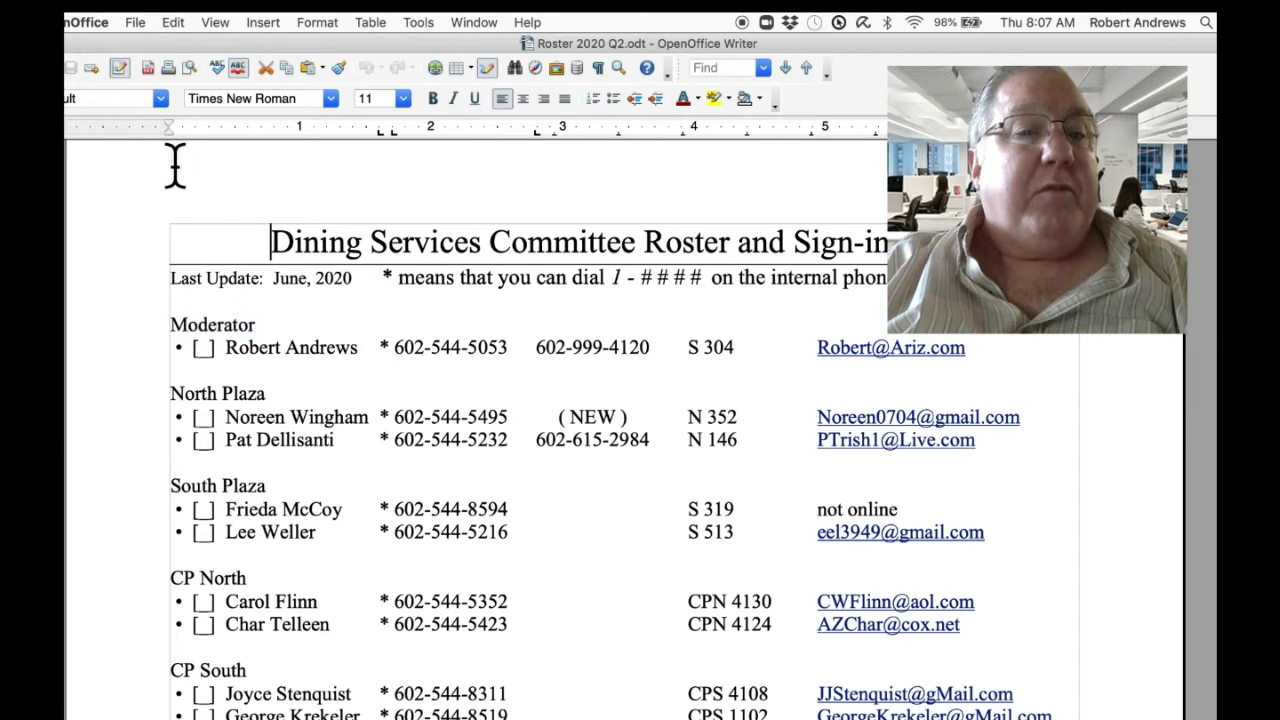
Save the roster as a separate copy named Roster 2020 Q2 TEMP.odt in the Membership folder.
click(138, 20)
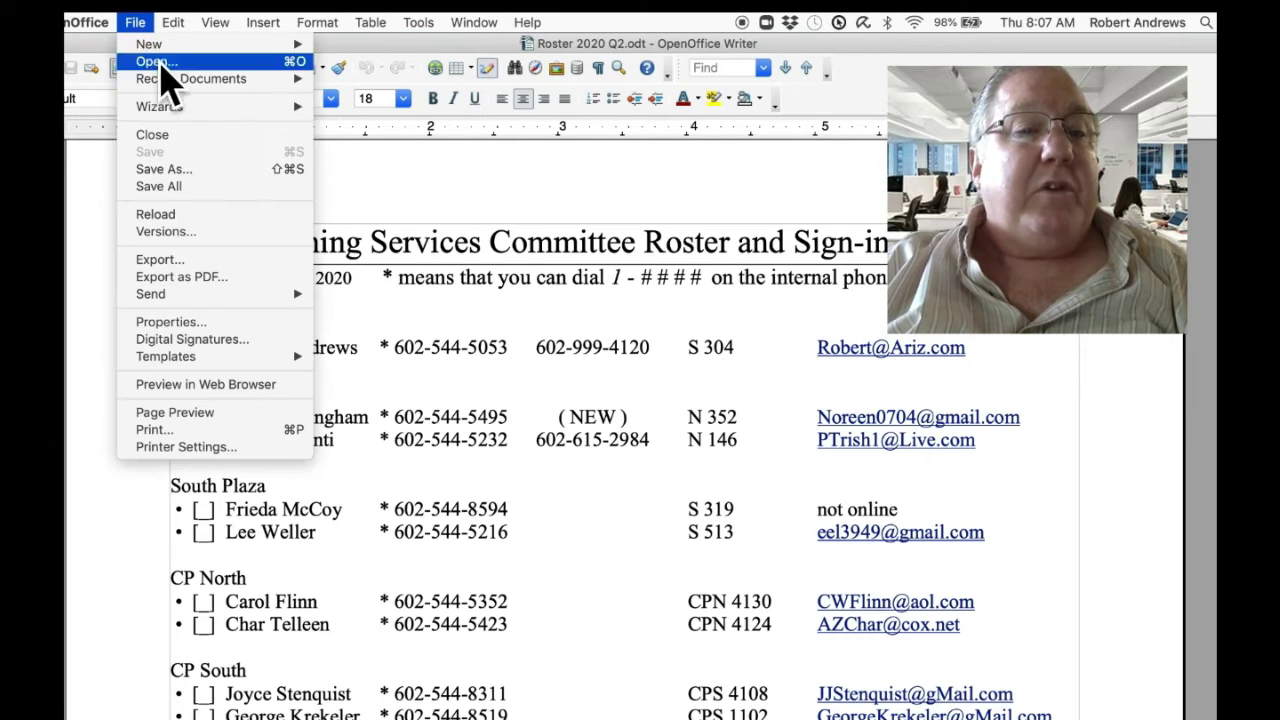
click(198, 166)
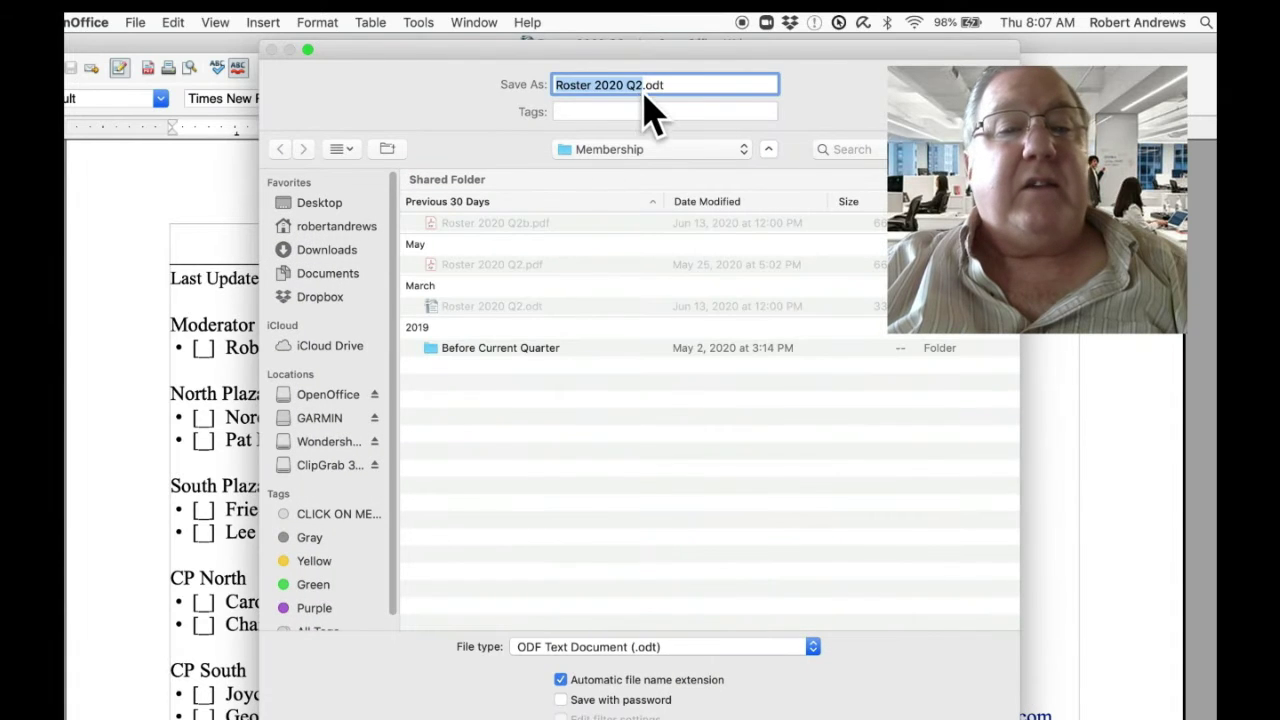
click(641, 85)
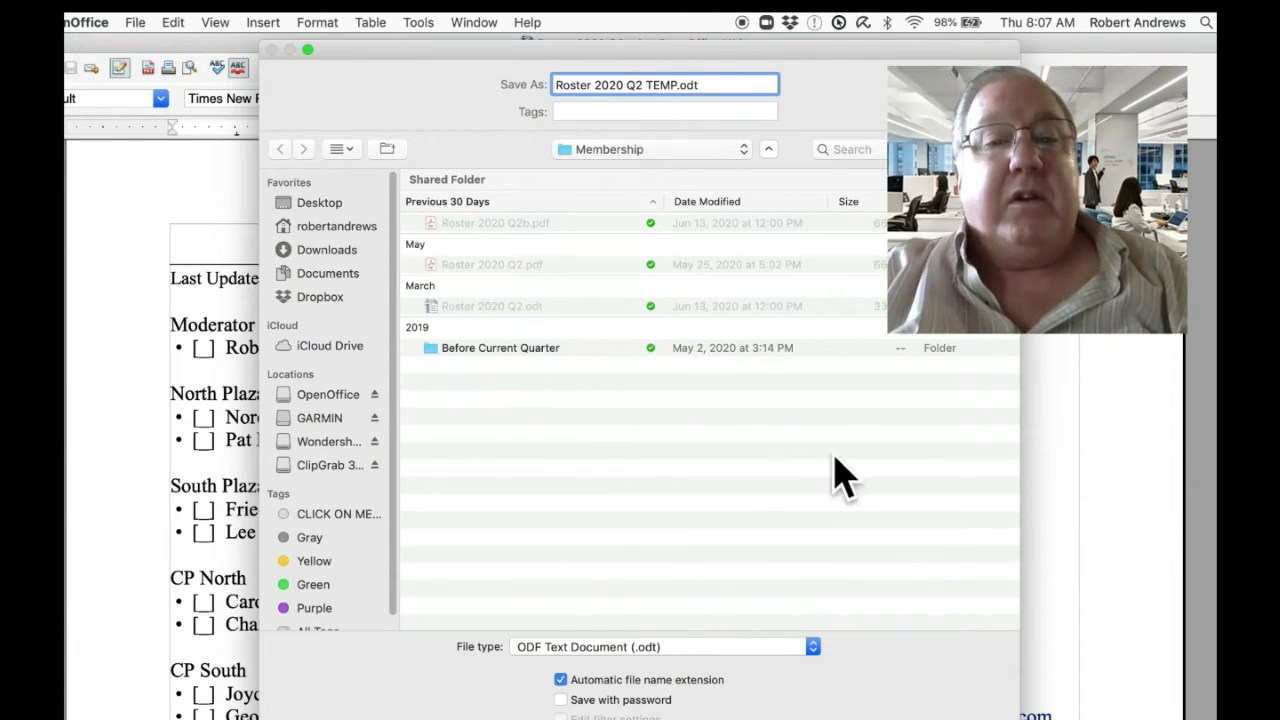
key(Return)
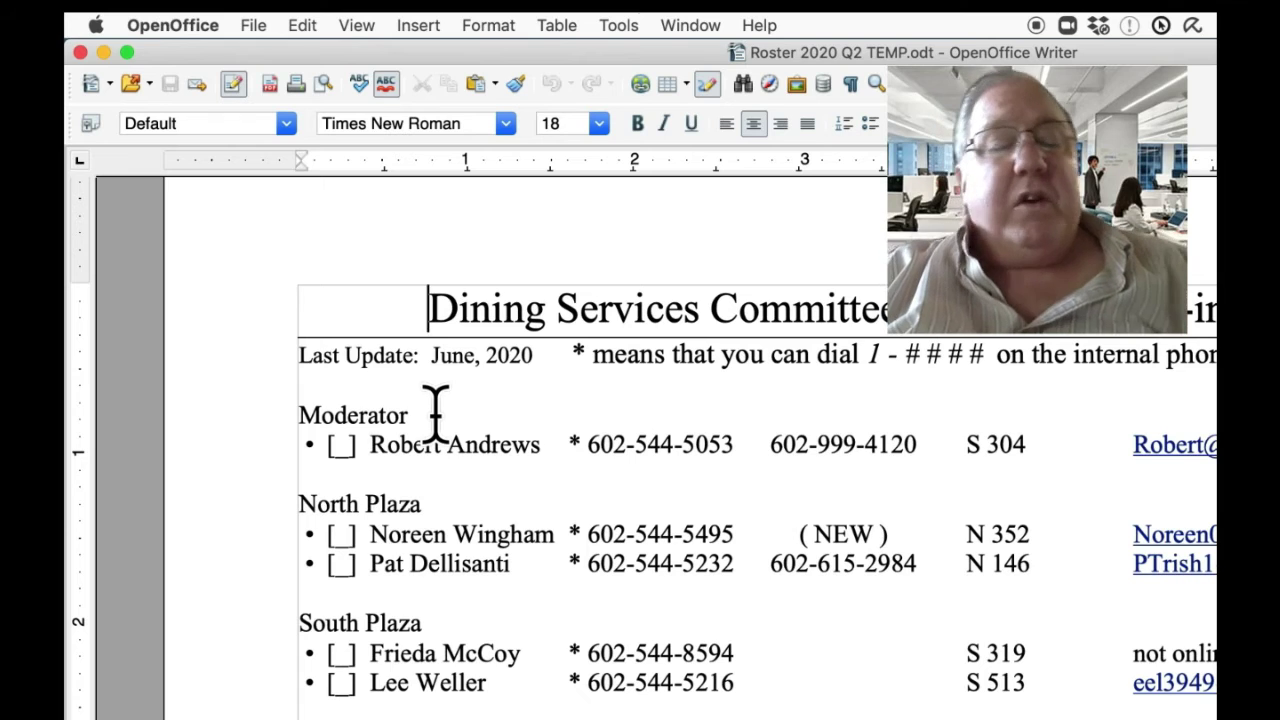
Apply the Heading 1 style to the Moderator line.
click(429, 410)
drag(429, 410, 257, 409)
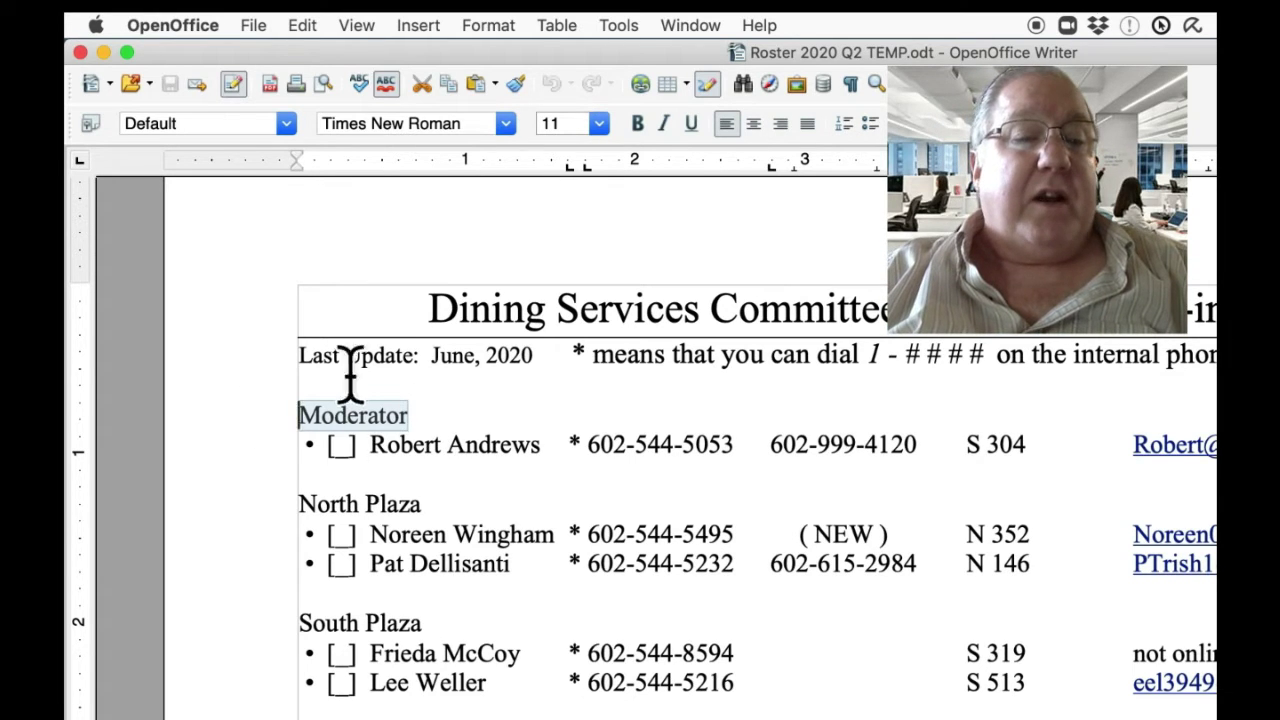
click(287, 124)
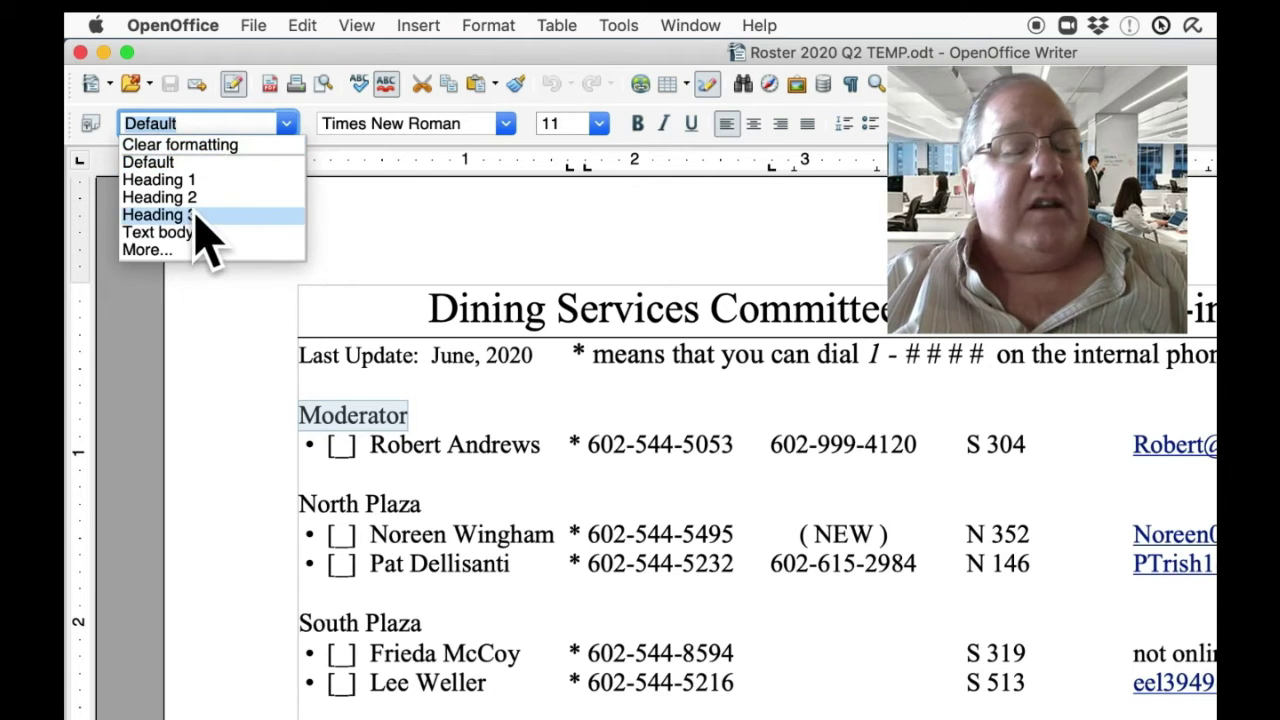
click(208, 182)
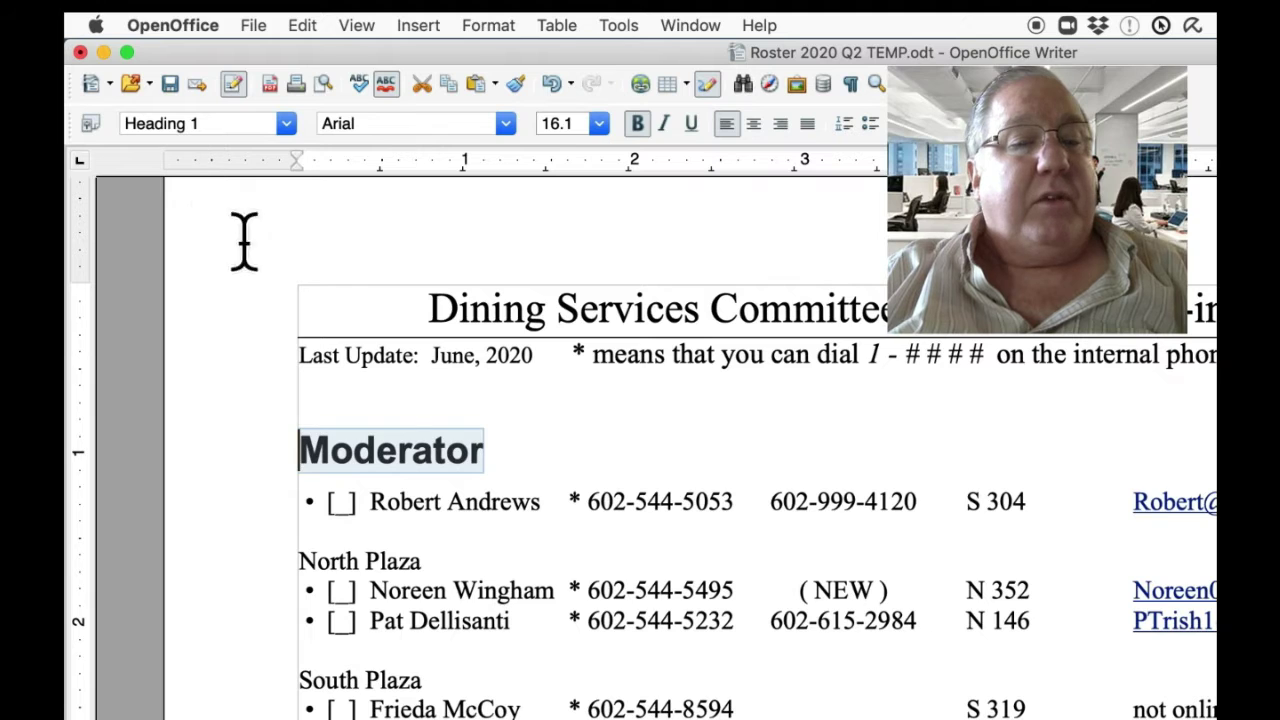
Insert a Plaza Buildings line above North Plaza, followed by an empty line.
scroll(495, 550, down, 2)
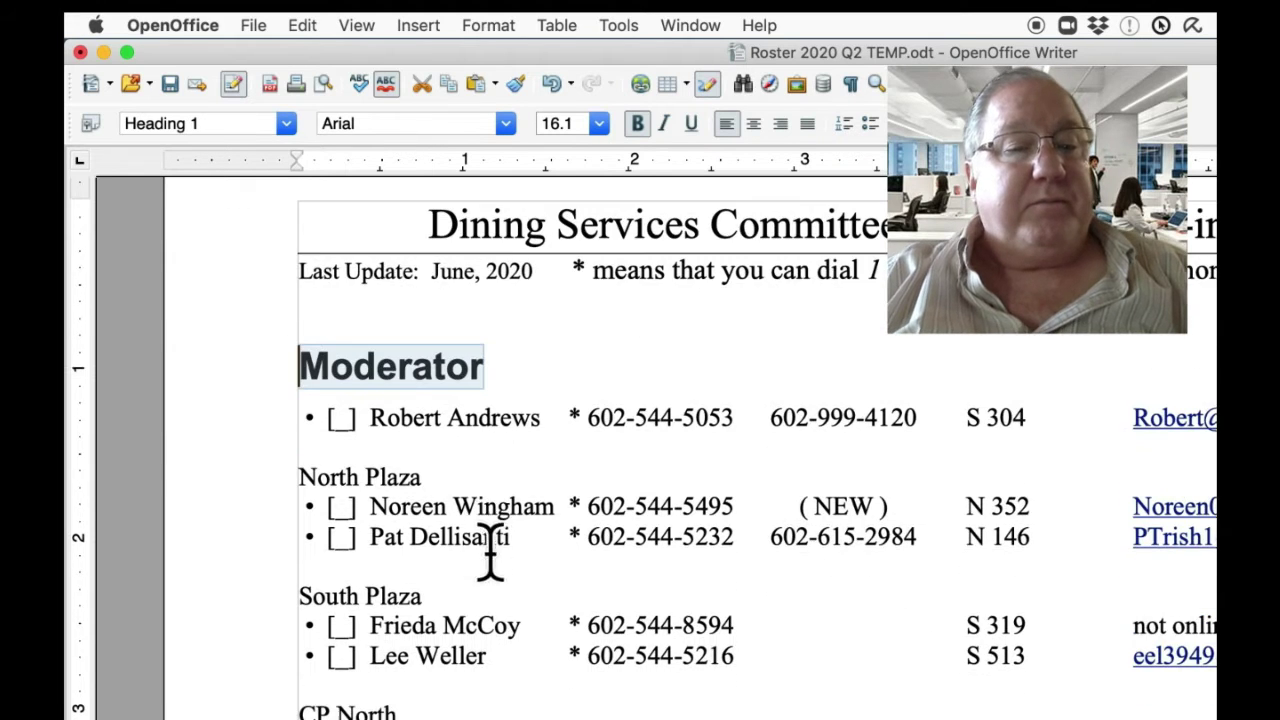
click(457, 446)
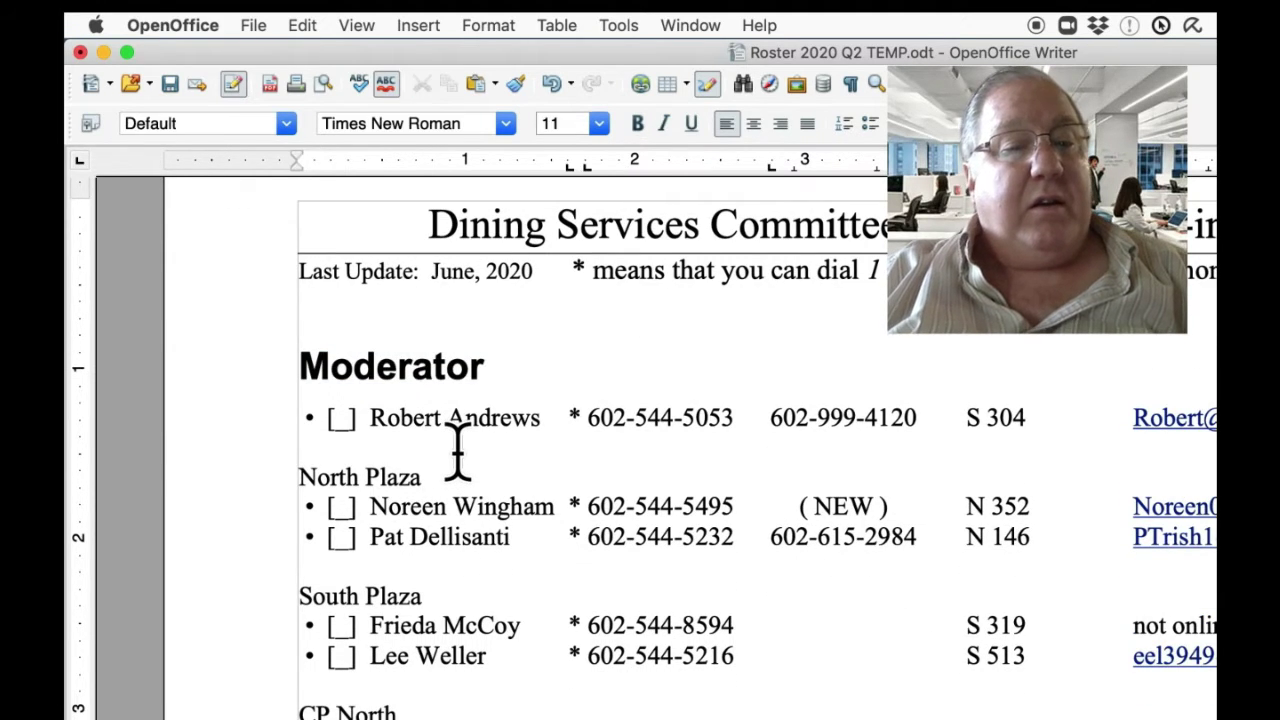
key(Return)
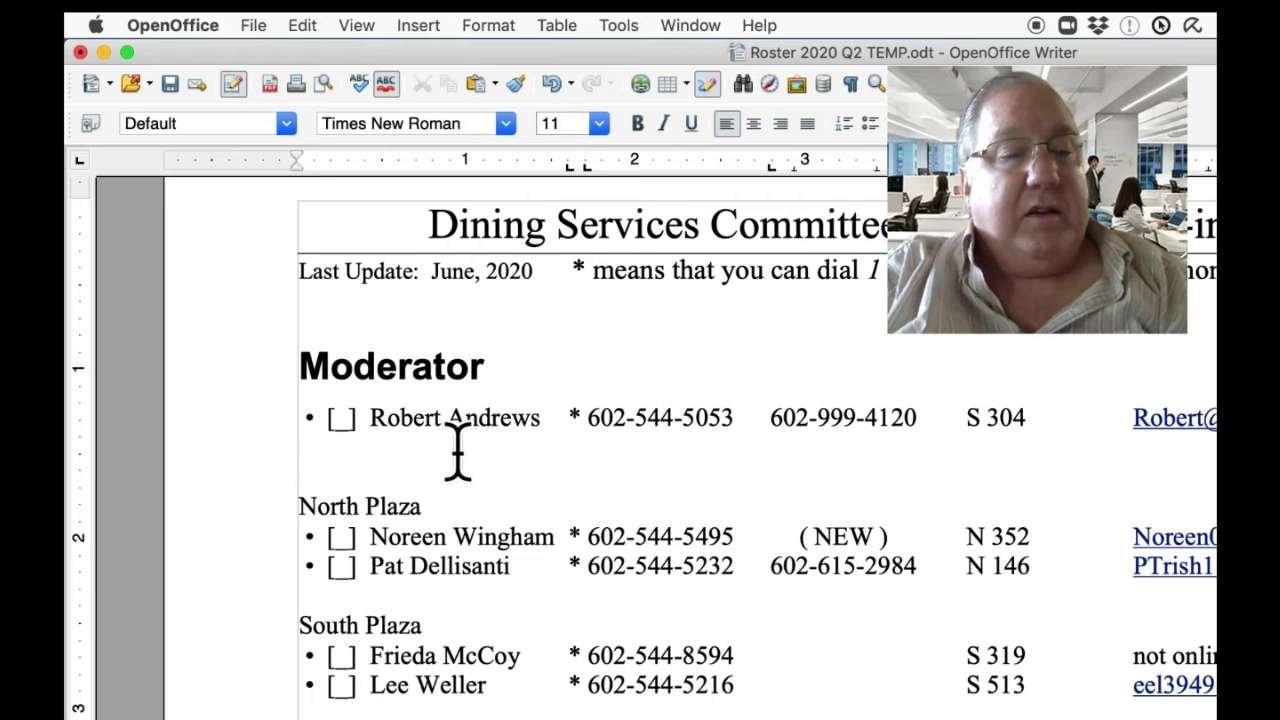
text(PLAZ)
key(BackSpace)
key(BackSpace)
key(BackSpace)
text(la)
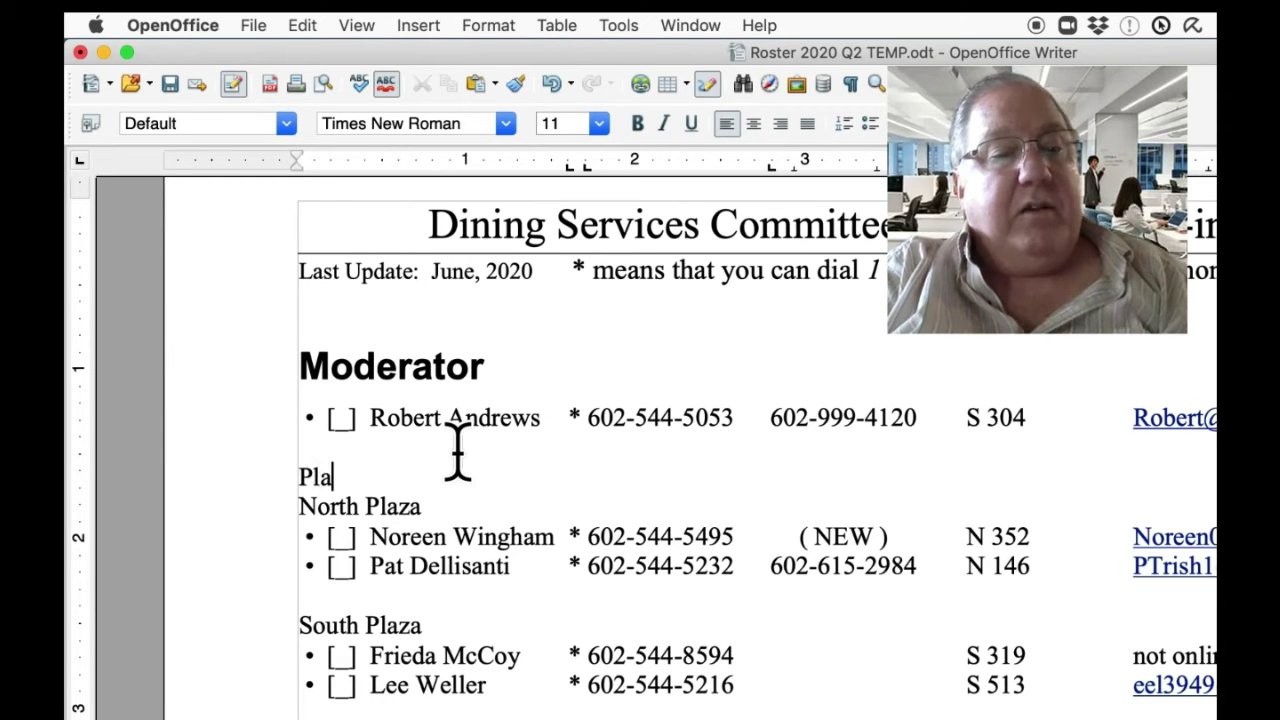
text(za Buildin)
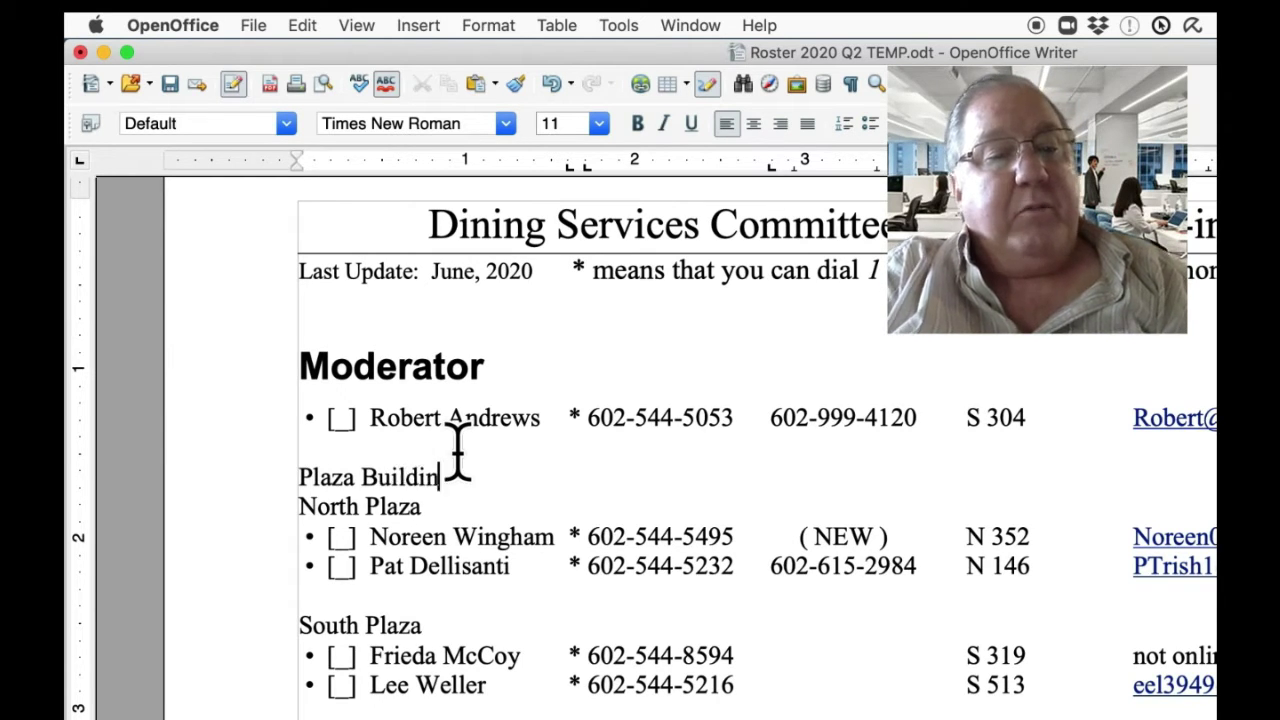
text(gs)
key(Return)
Select the whole Plaza Buildings line, and reposition the text cursor at the line's end and back at its start.
key(Up)
key(shift+Down)
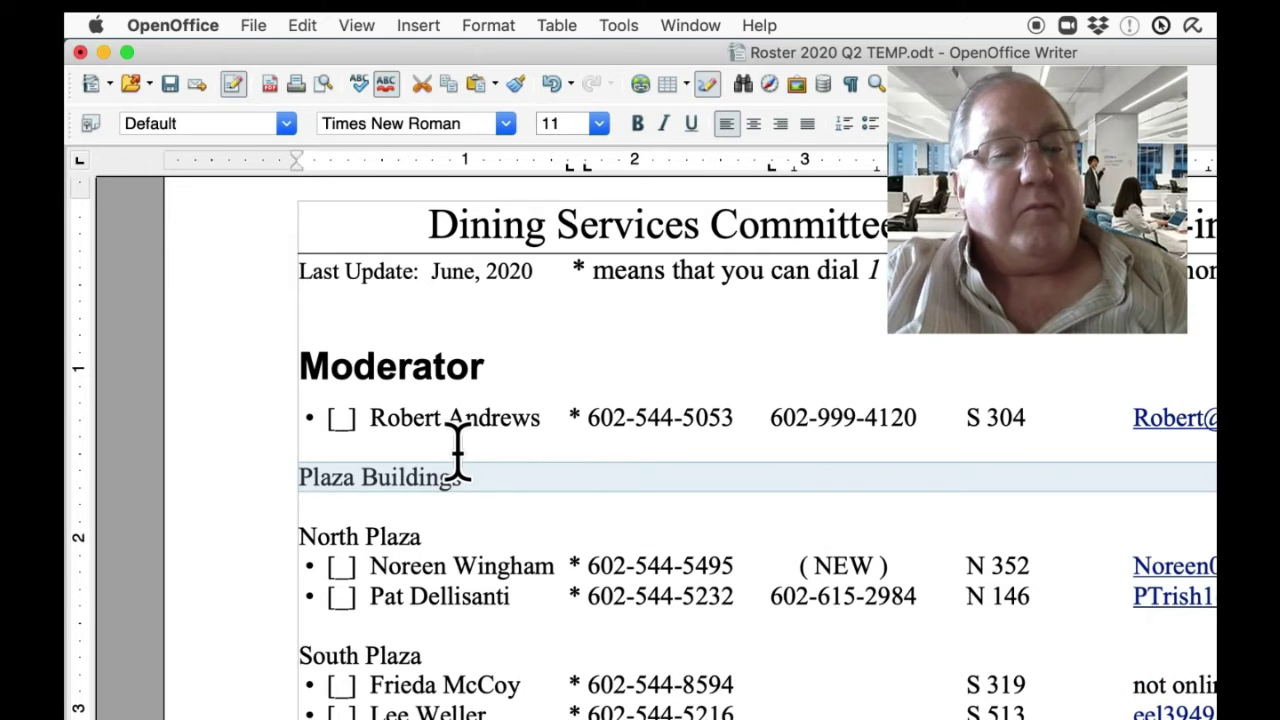
key(Up)
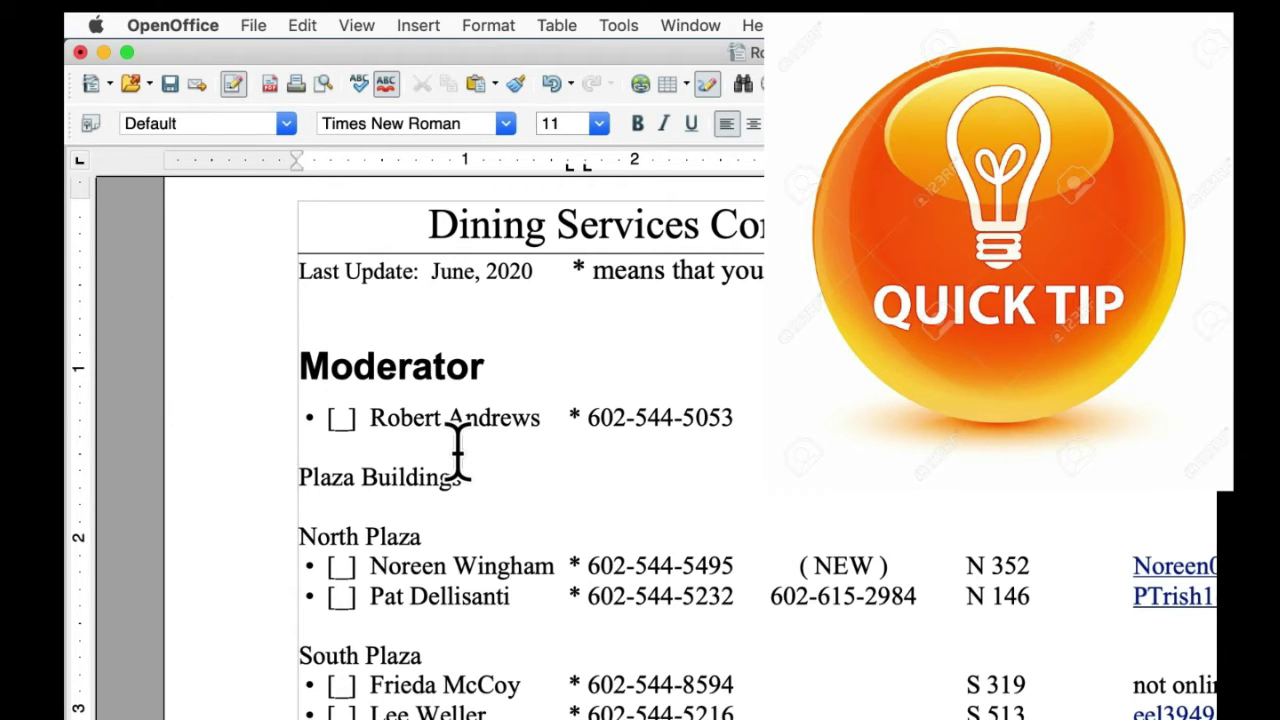
click(520, 478)
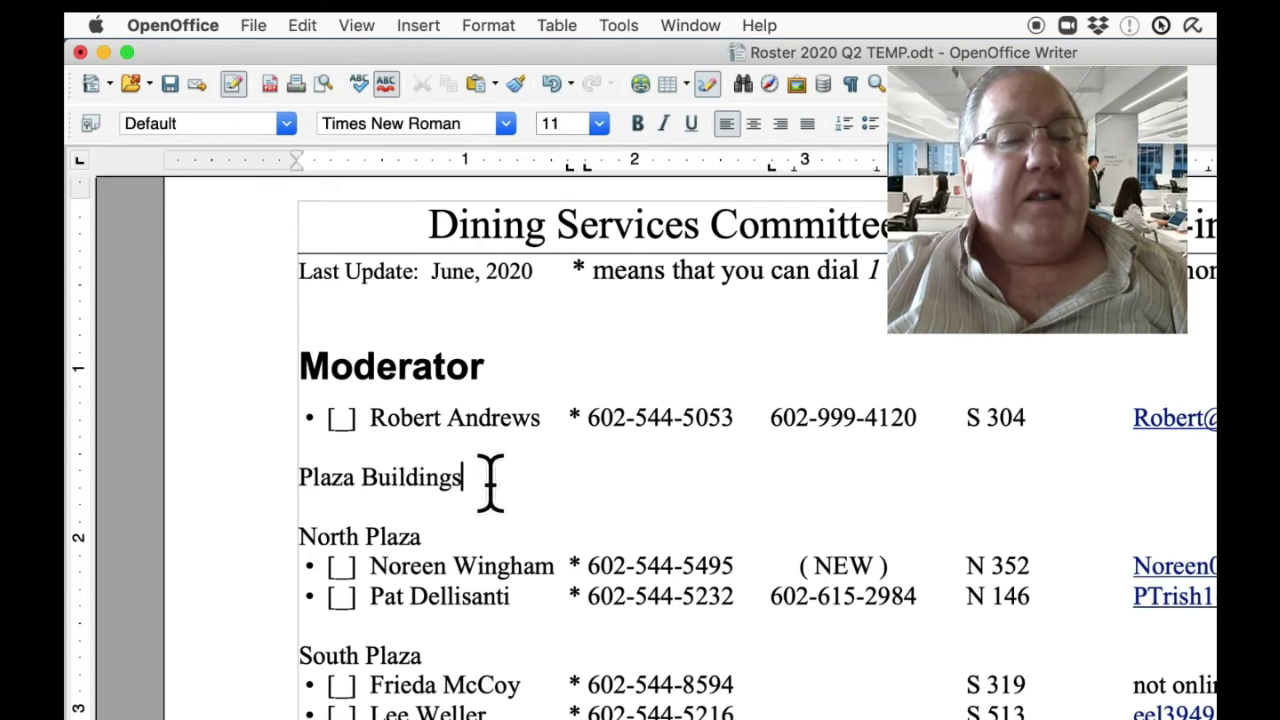
key(Right)
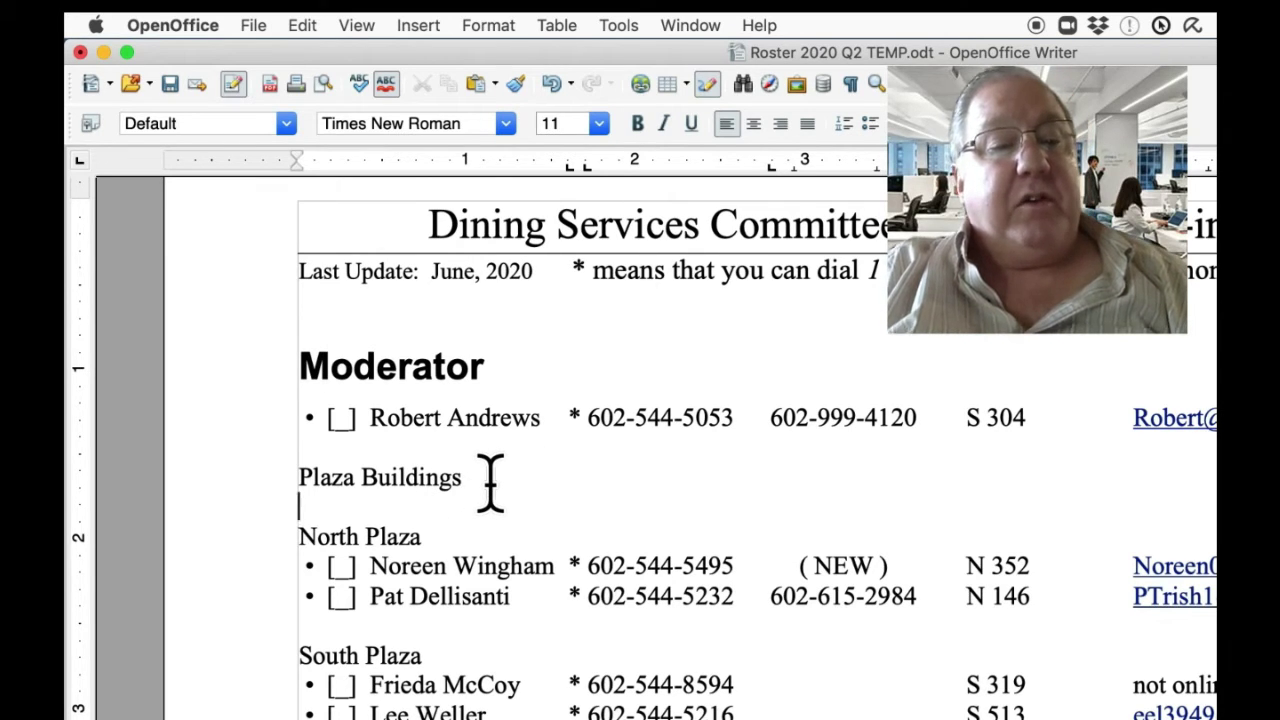
key(Up)
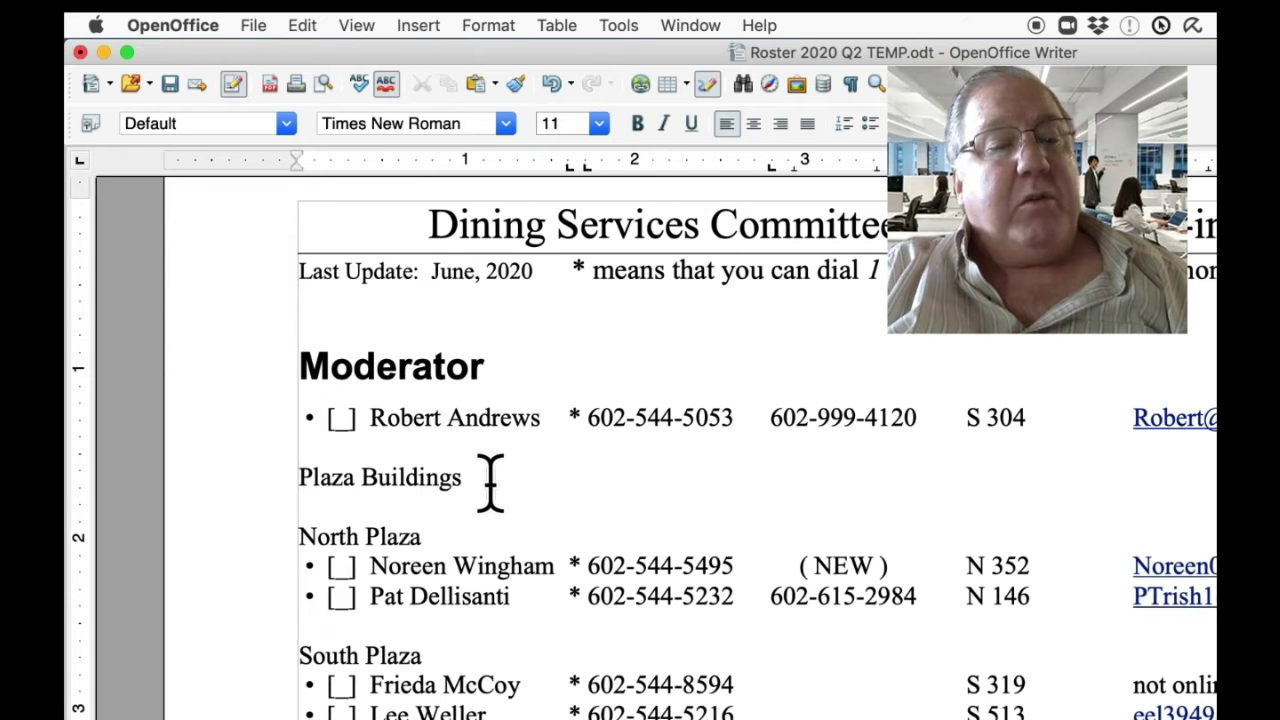